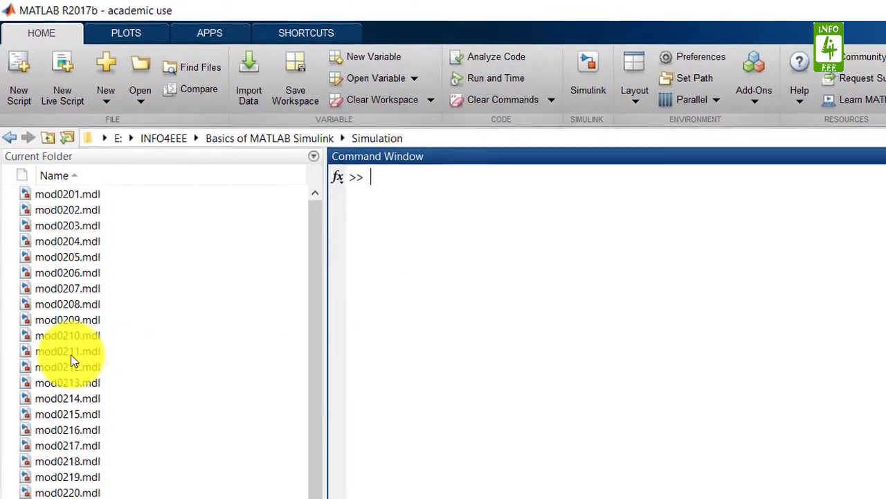
Step: Open mod0211 and save a copy as mod0226 in the Simulink Models (*.mdl) format
left_click(74, 361)
double_click(74, 366)
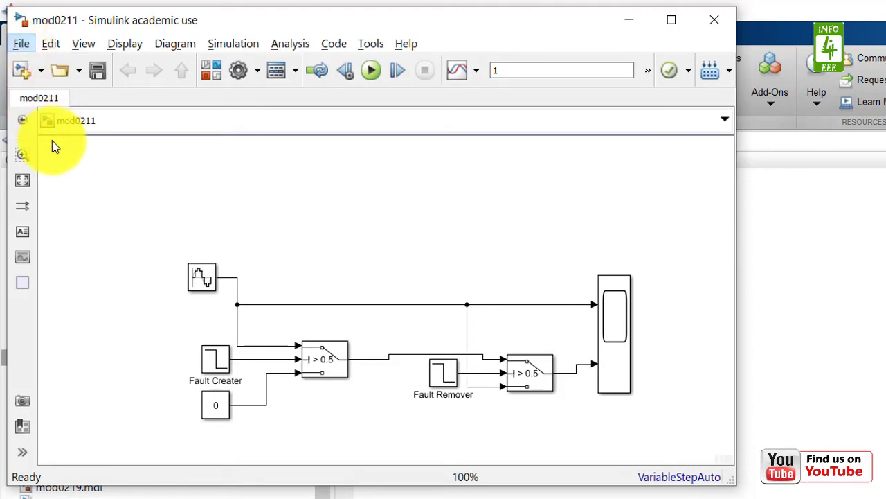
key("alt+f")
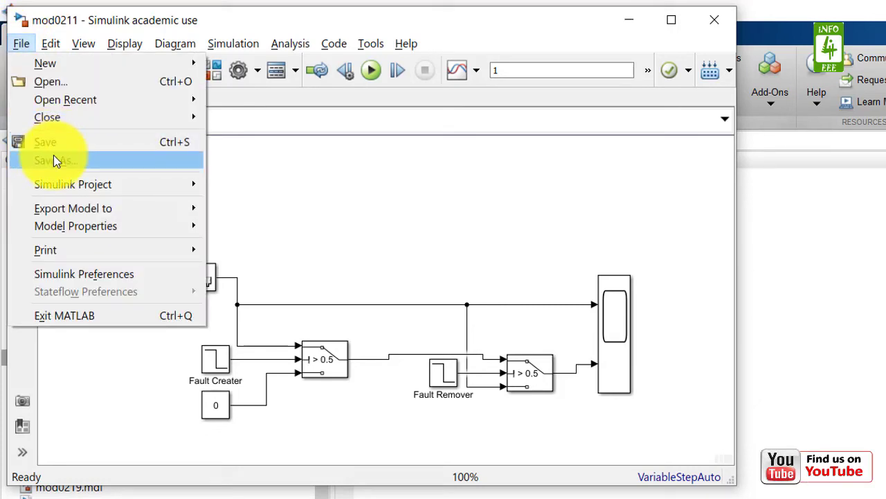
left_click(55, 160)
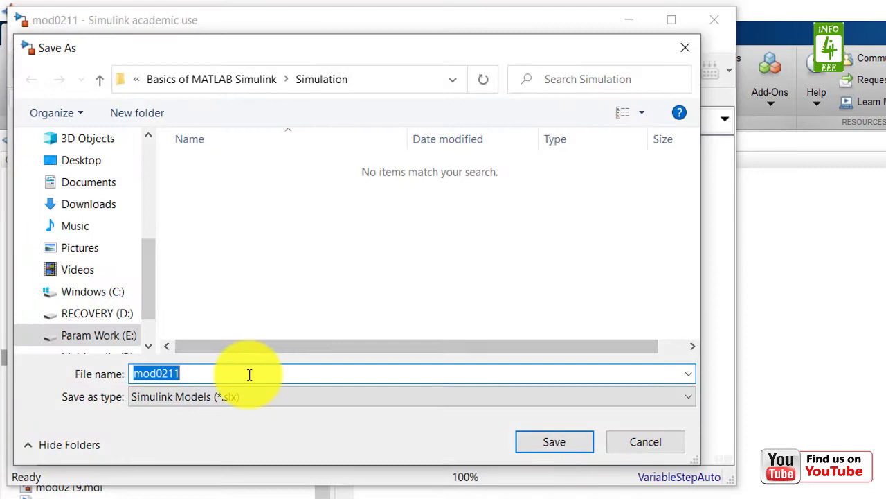
left_click(249, 374)
key("BackSpace")
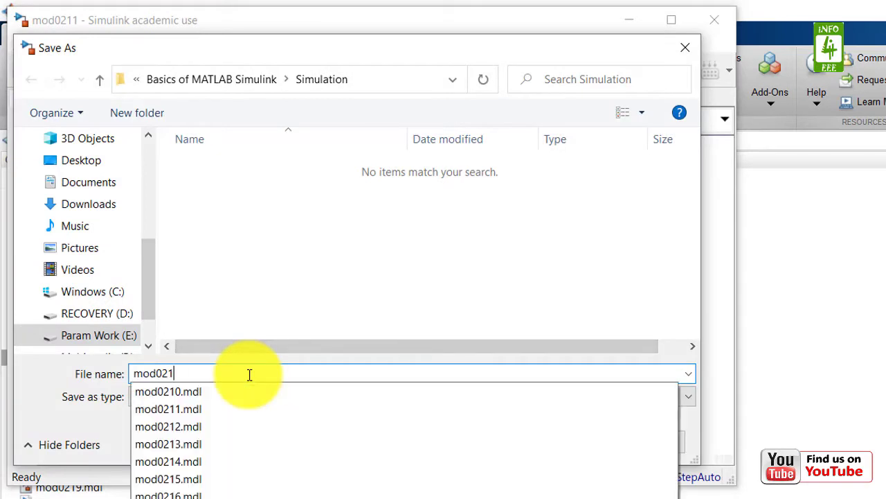
key("BackSpace")
type("26")
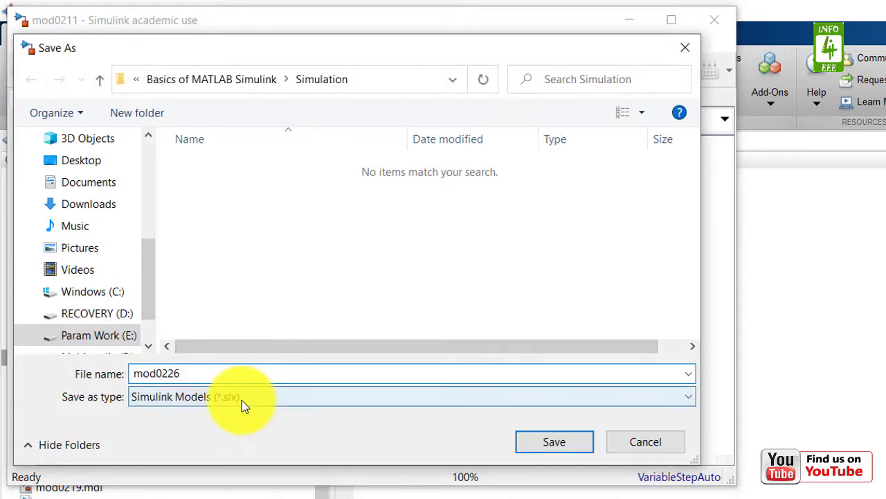
left_click(241, 401)
key("Down")
key("Return")
left_click(538, 449)
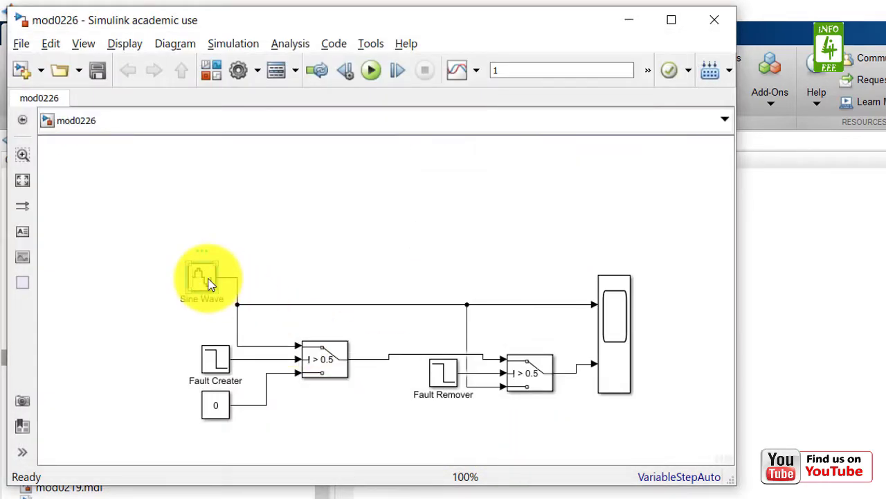
Step: Delete the Sine Wave block and both Switch blocks
left_click(210, 284)
key("Delete")
left_click(318, 365)
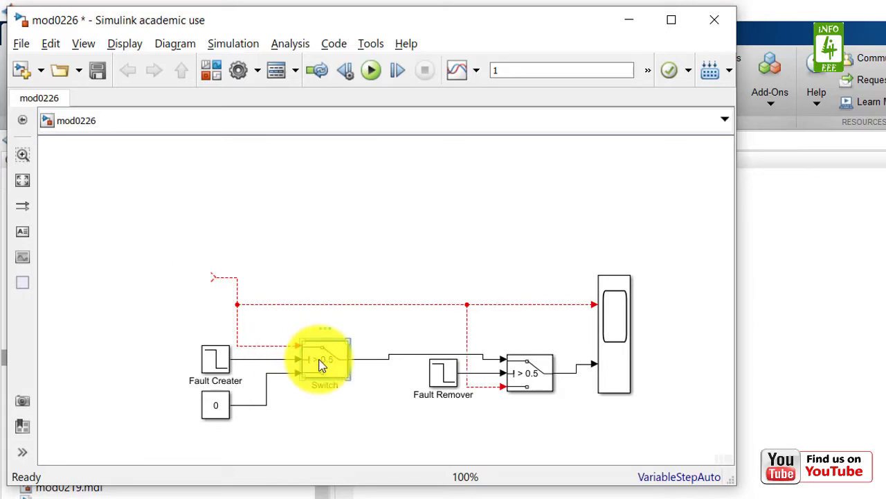
left_click(530, 373)
key("Delete")
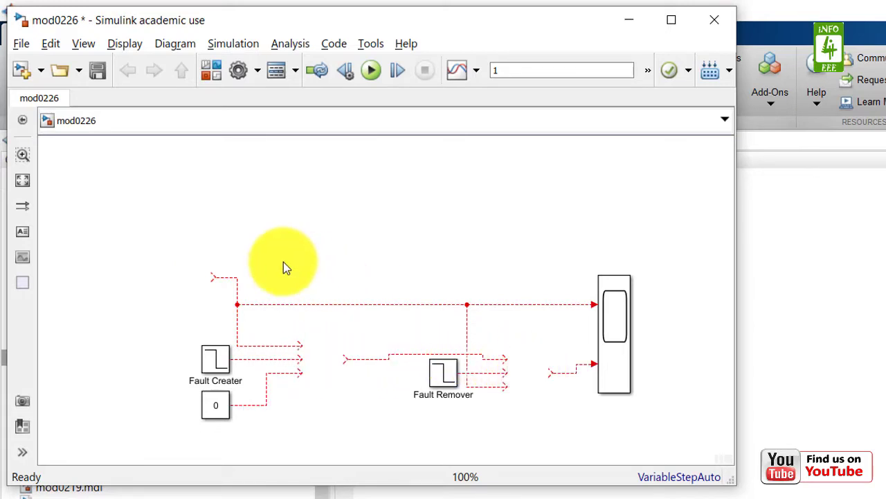
Step: Delete all leftover signal lines and move the Constant block above Fault Creater
left_click_drag(230, 249, 308, 364)
key("Delete")
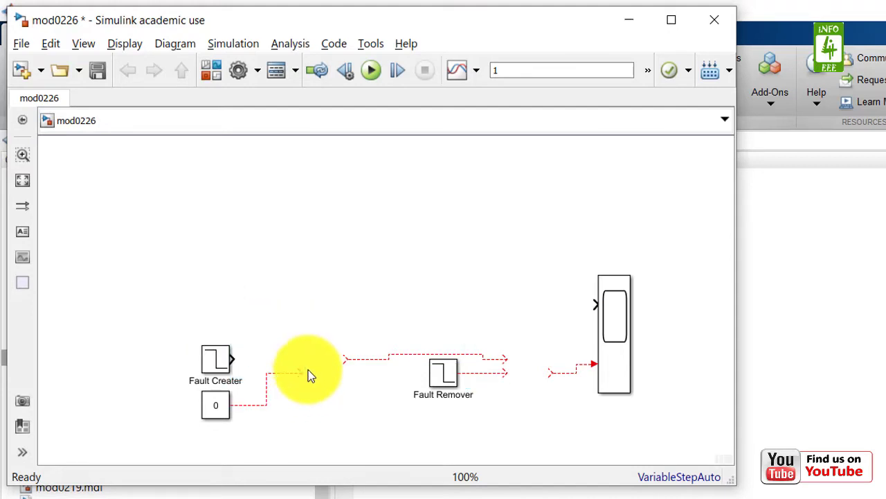
left_click_drag(315, 407, 290, 368)
key("Delete")
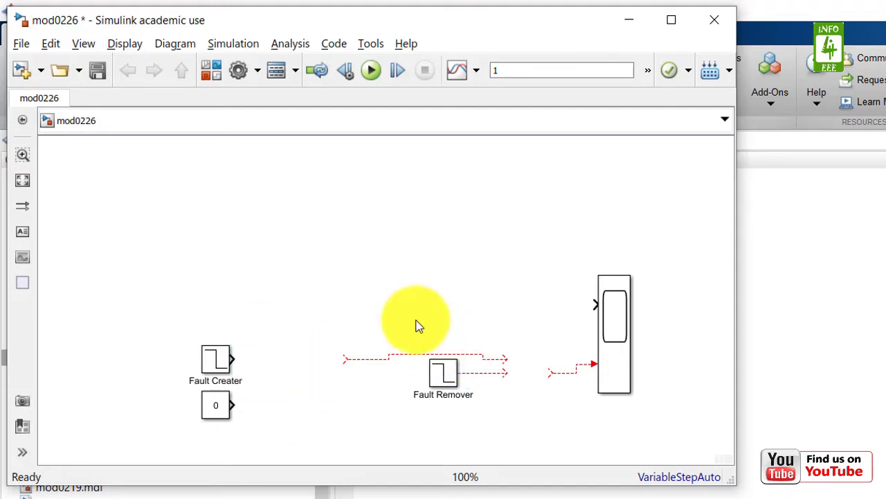
left_click(399, 359)
key("Delete")
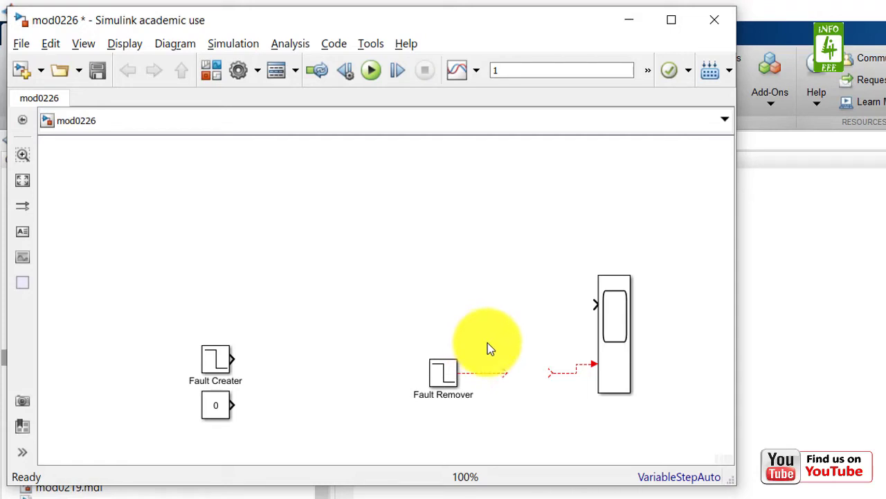
left_click_drag(482, 339, 560, 400)
key("Delete")
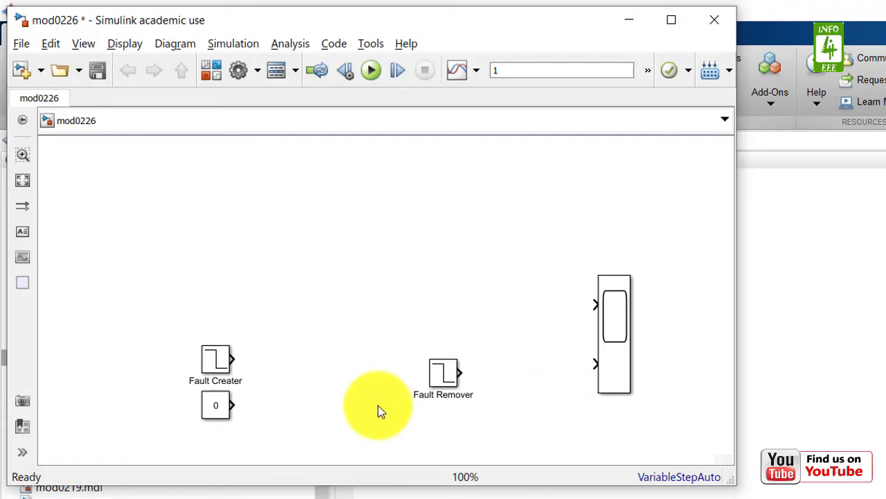
left_click(223, 410)
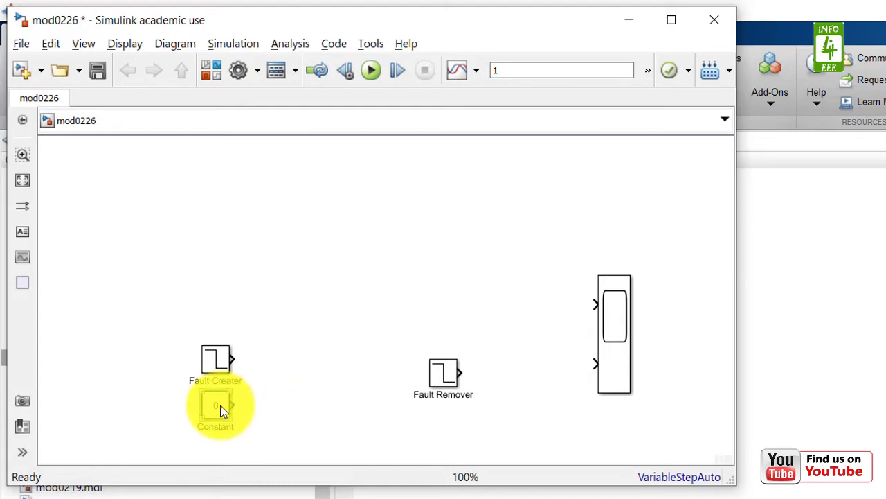
left_click_drag(223, 410, 219, 304)
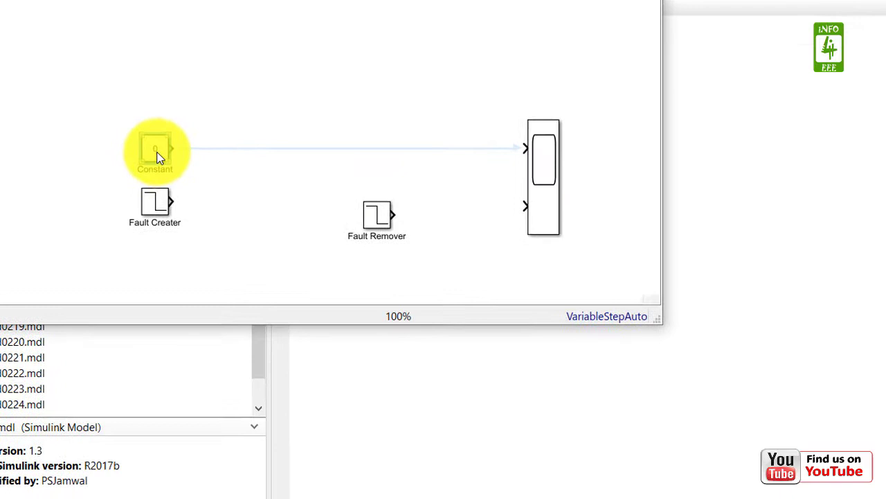
Step: Set the Constant block's value to 20
double_click(158, 156)
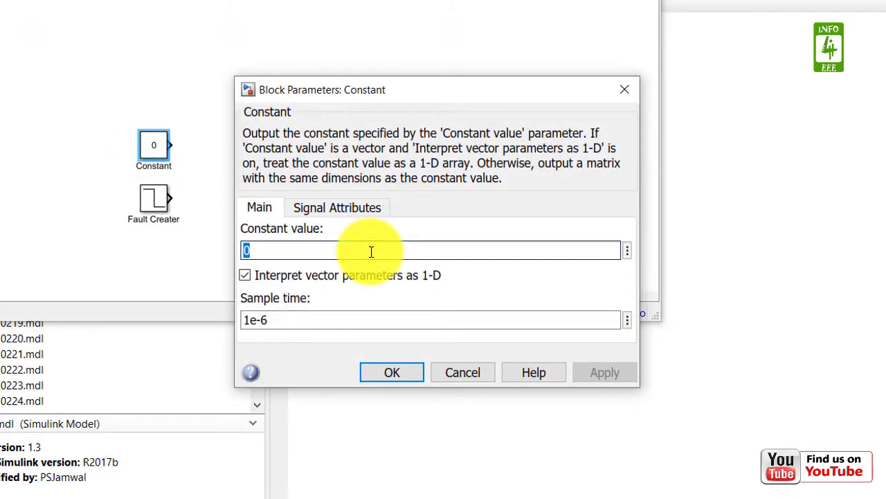
type("2")
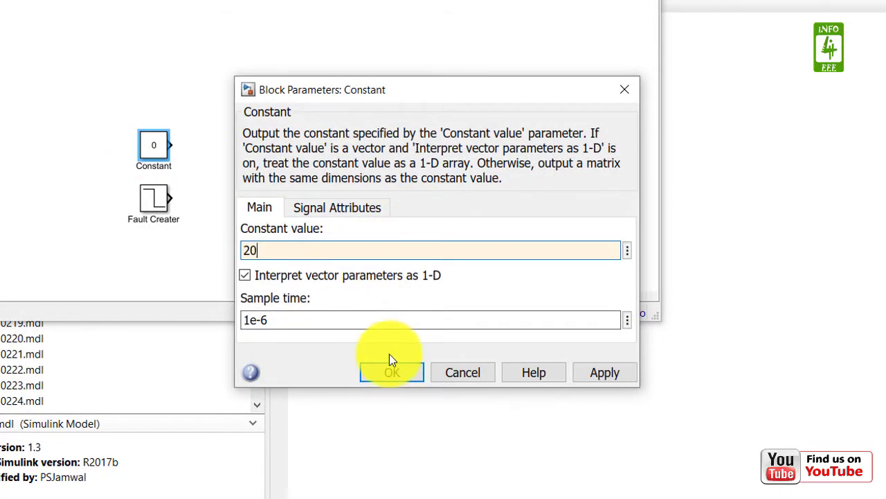
left_click(391, 377)
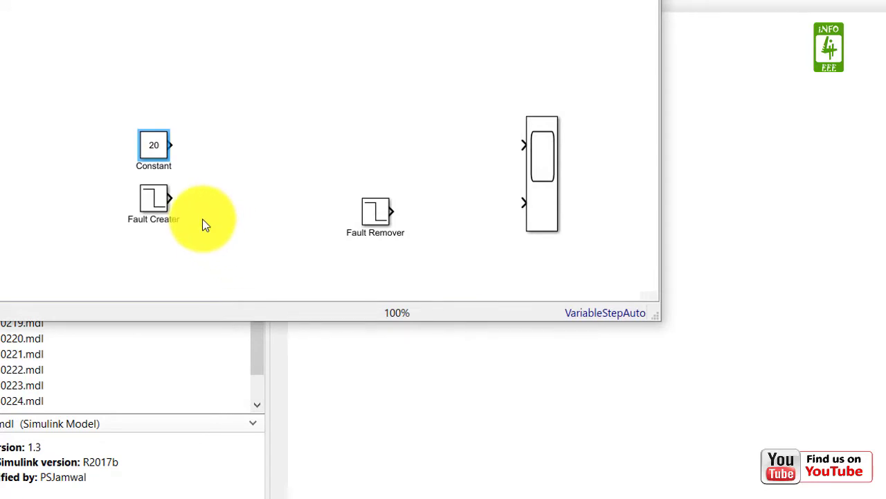
Step: Give Fault Creater step time 0.1, initial value 0 and final value 20
double_click(154, 201)
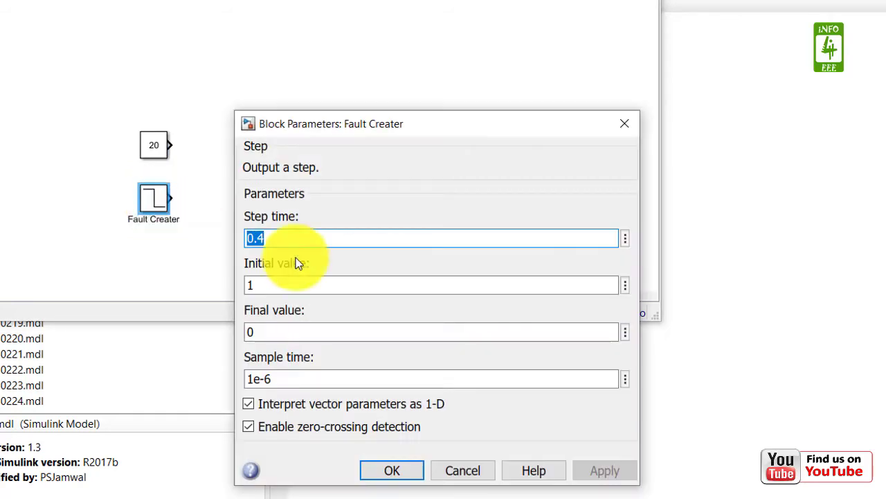
key("BackSpace")
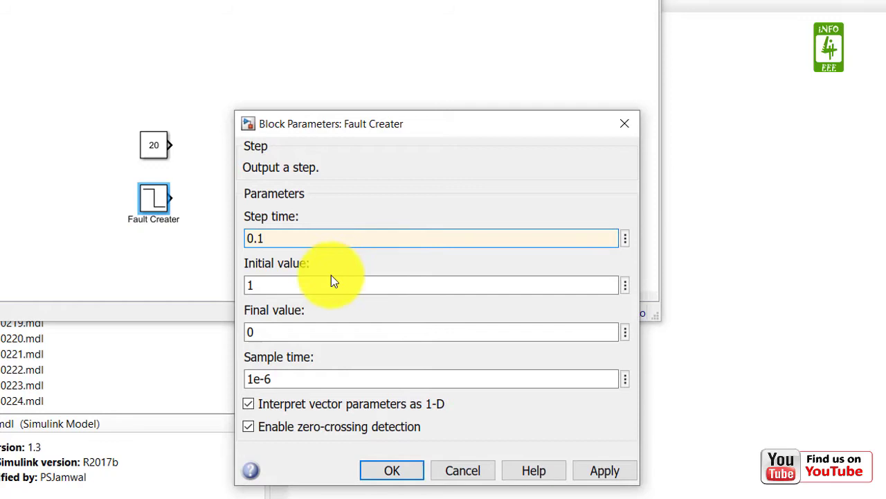
double_click(314, 285)
type("0")
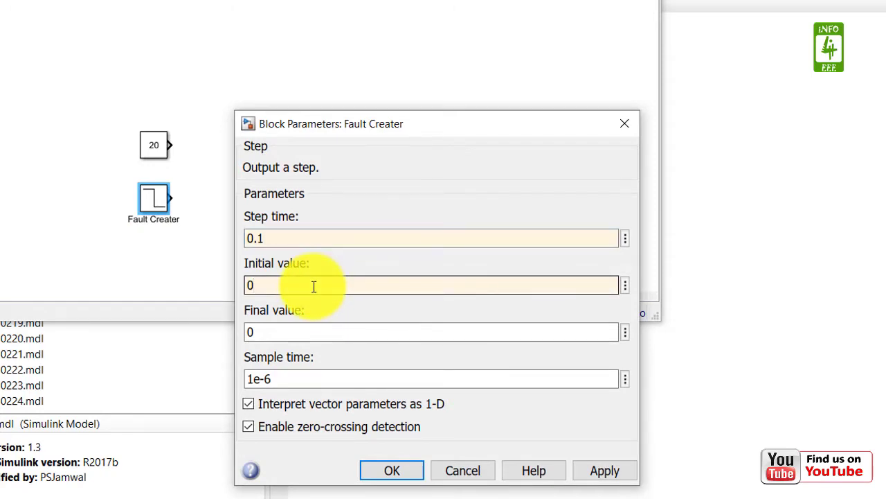
double_click(284, 333)
type("2")
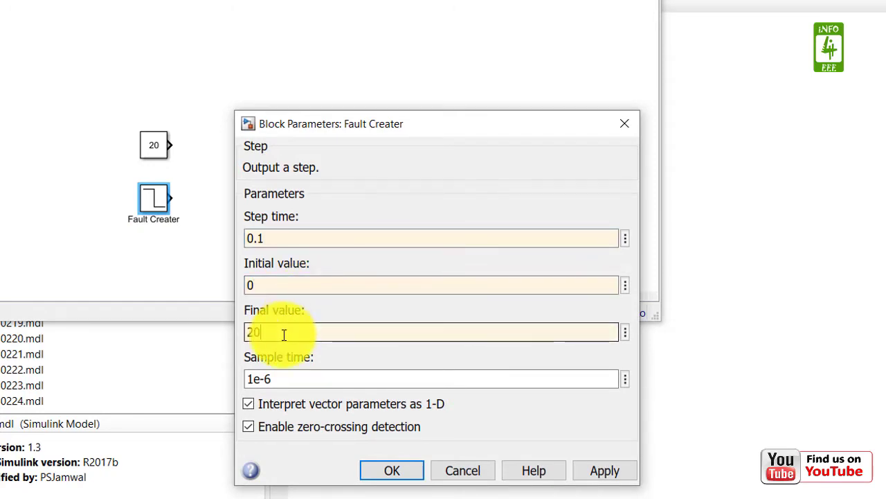
left_click(390, 469)
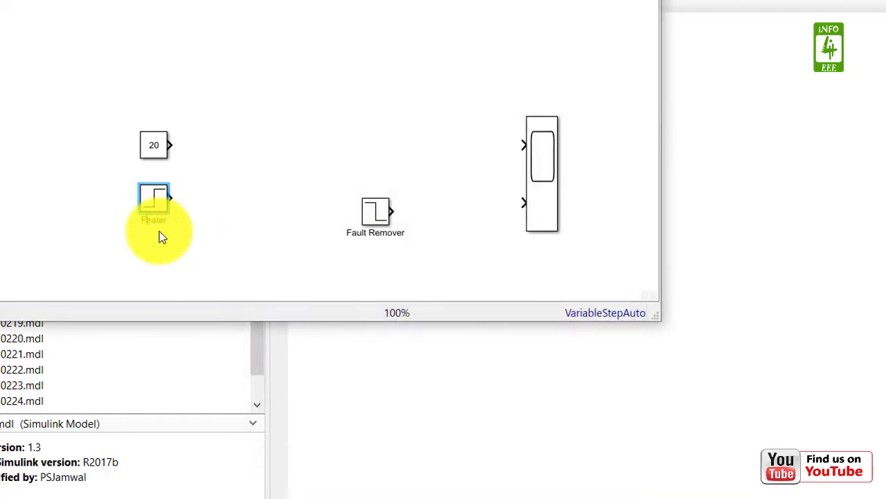
key("BackSpace")
key("BackSpace")
key("BackSpace")
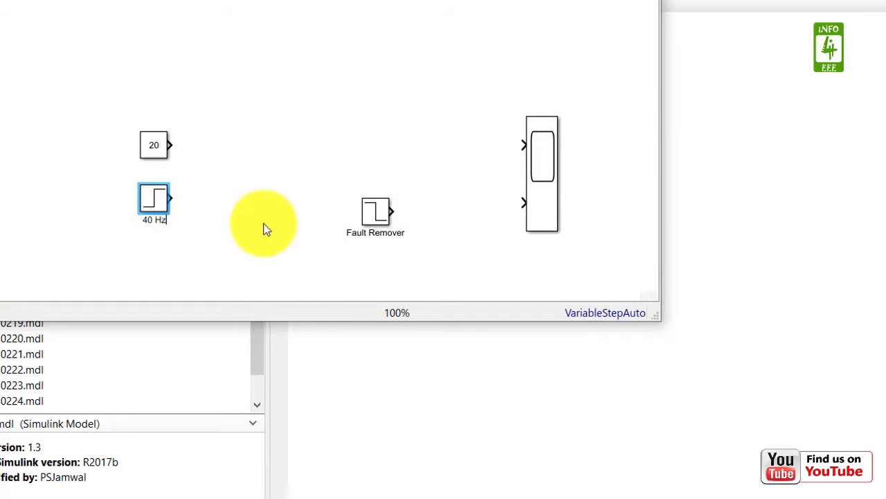
Step: Label the first step block '40 Hz' and move Fault Remover below it
left_click(272, 228)
left_click_drag(379, 215, 159, 254)
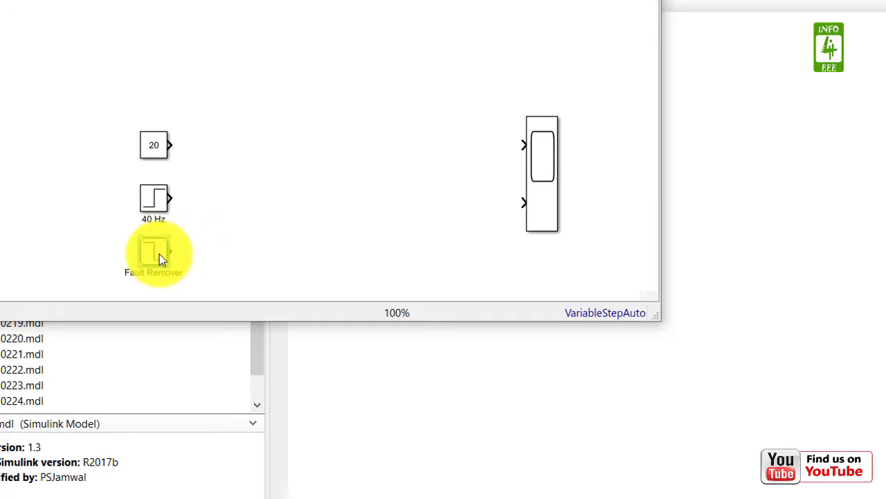
double_click(159, 254)
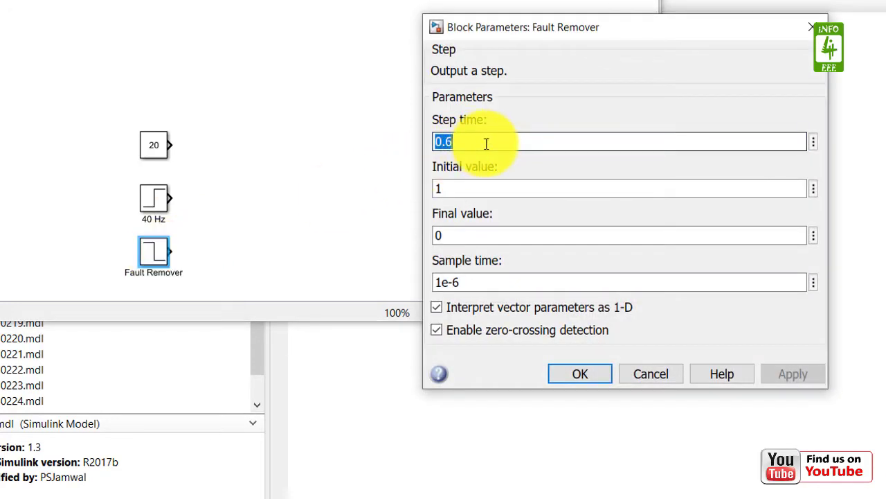
Step: Give Fault Remover initial value 0 and final value 20 at step time 0.2
type("0")
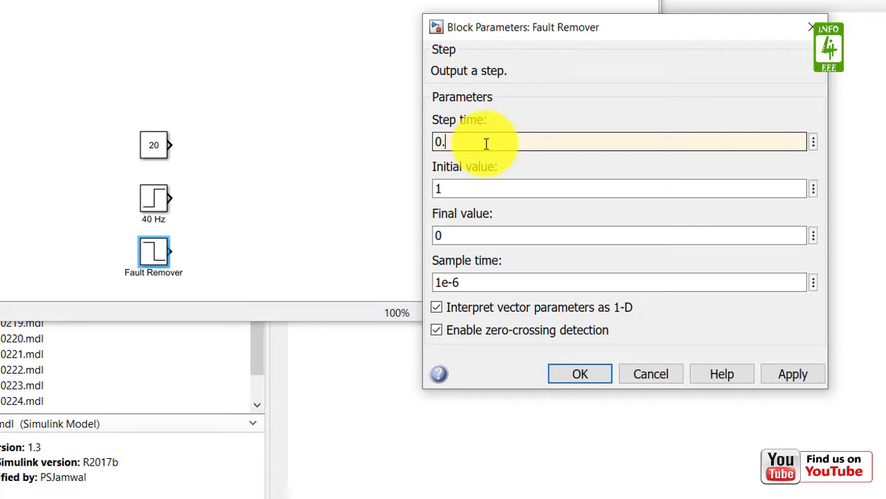
double_click(485, 191)
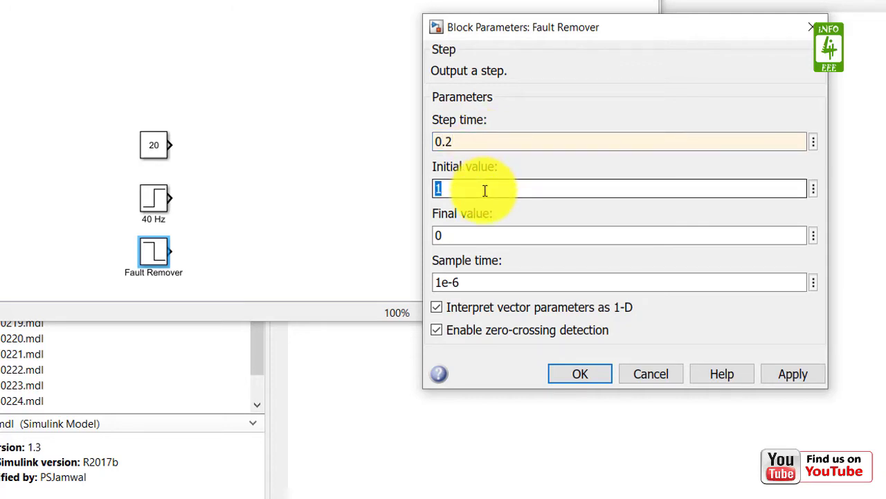
type("0")
double_click(476, 229)
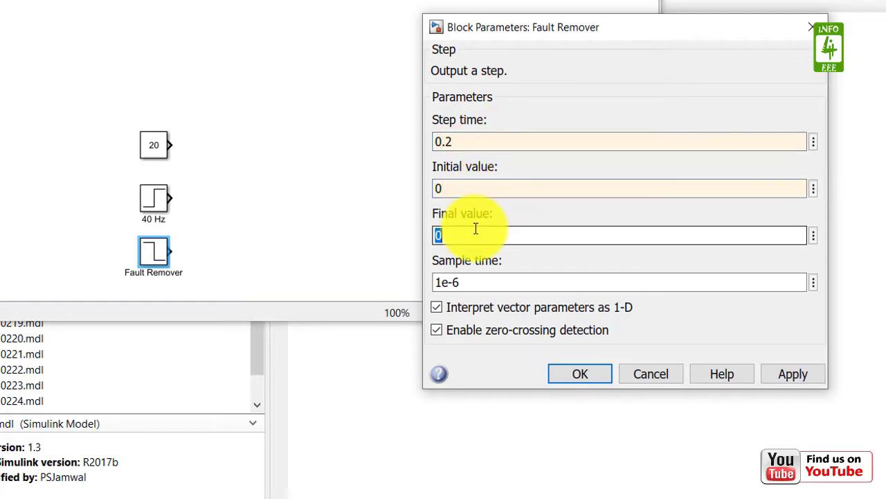
type("2")
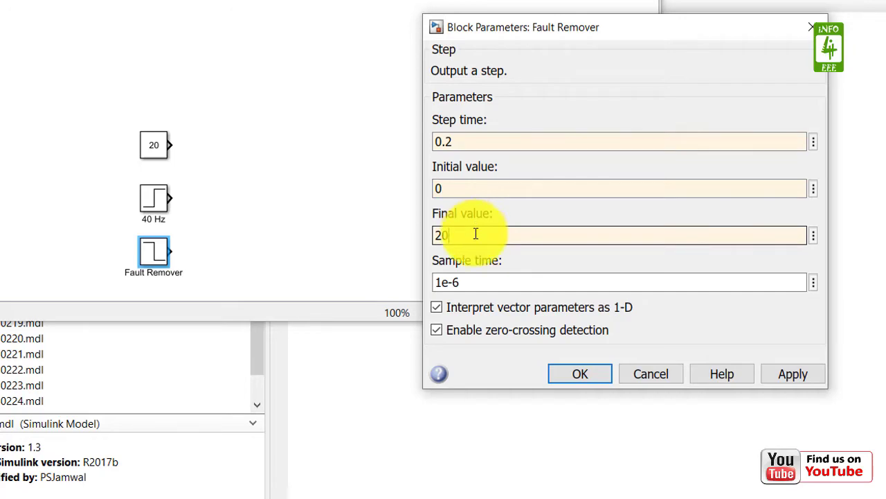
left_click(567, 373)
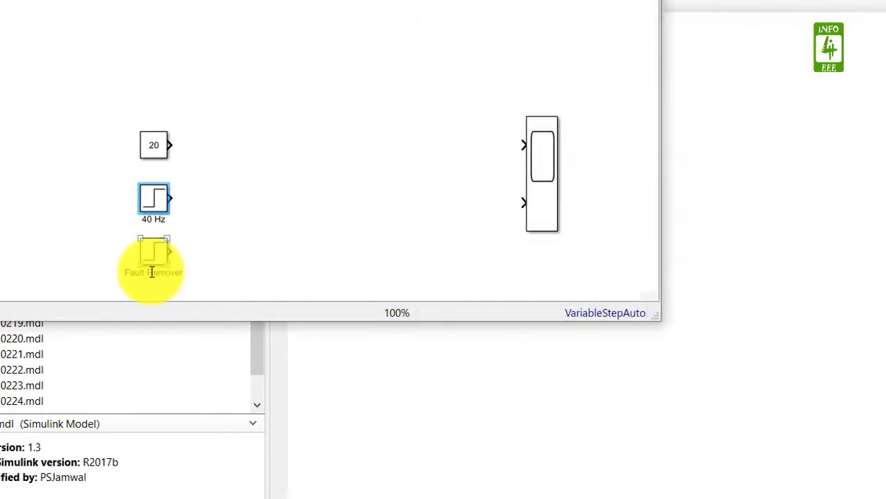
left_click(152, 271)
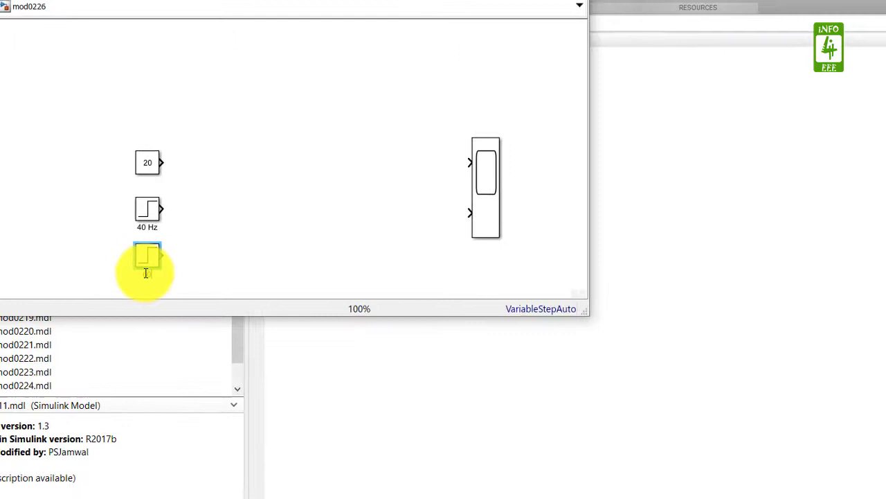
Step: Label the second step block '60 Hz' and place a Sum block from Commonly Used Blocks beside the sources
type("60 Hz")
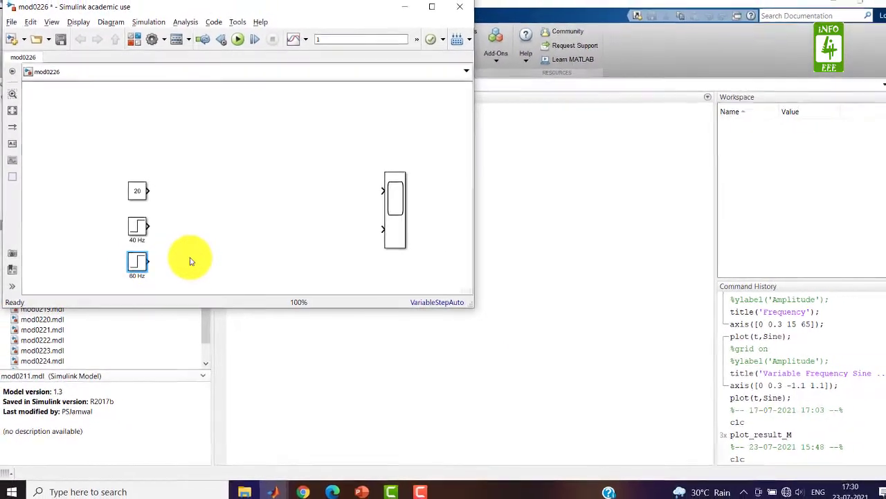
left_click(190, 261)
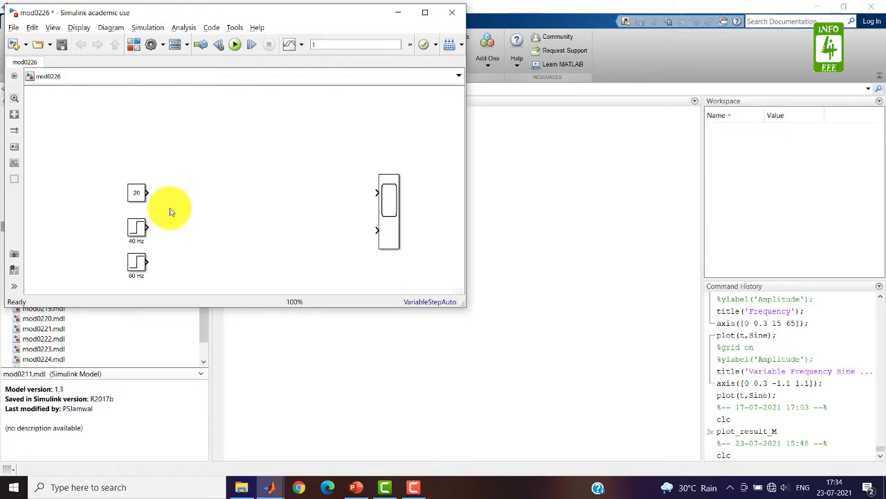
left_click(135, 46)
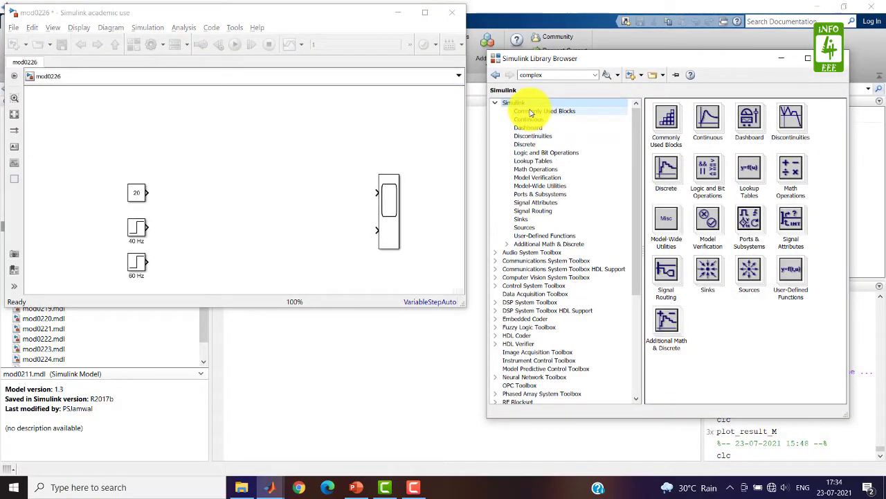
left_click(531, 113)
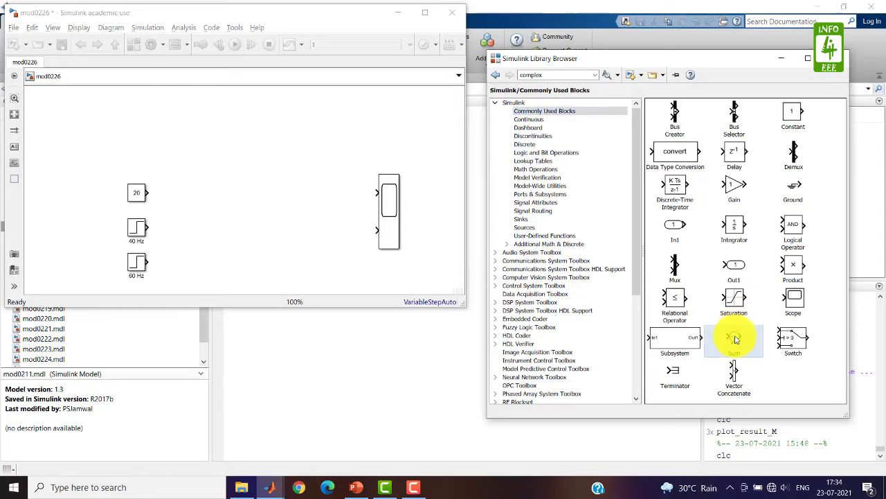
left_click_drag(735, 339, 184, 213)
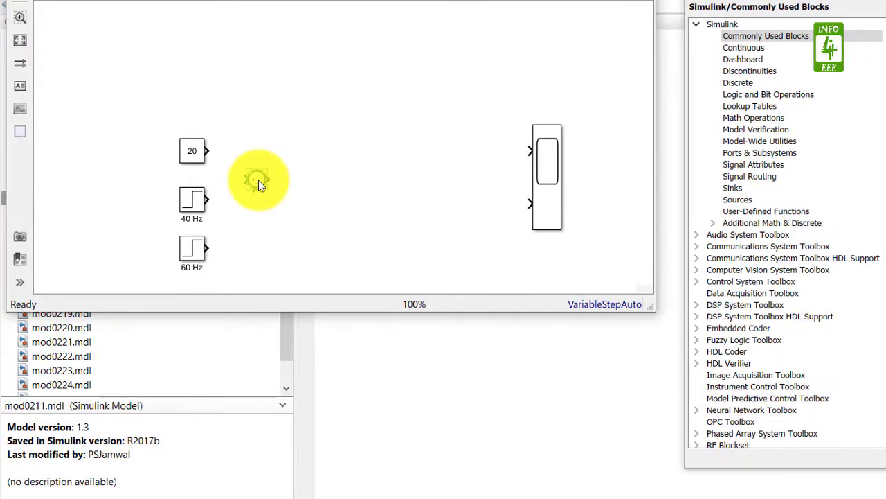
Step: Set the Sum block's signs to +++ with a rectangular icon and stretch it taller
double_click(259, 180)
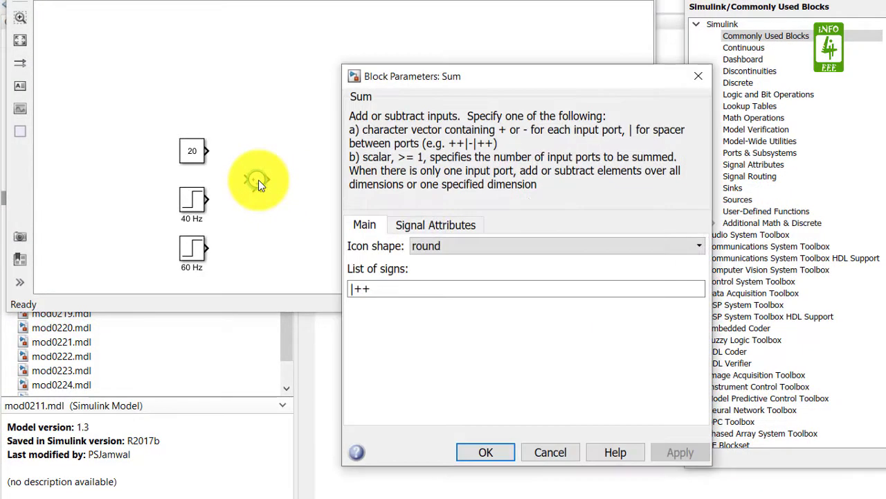
left_click(401, 285)
key("Home")
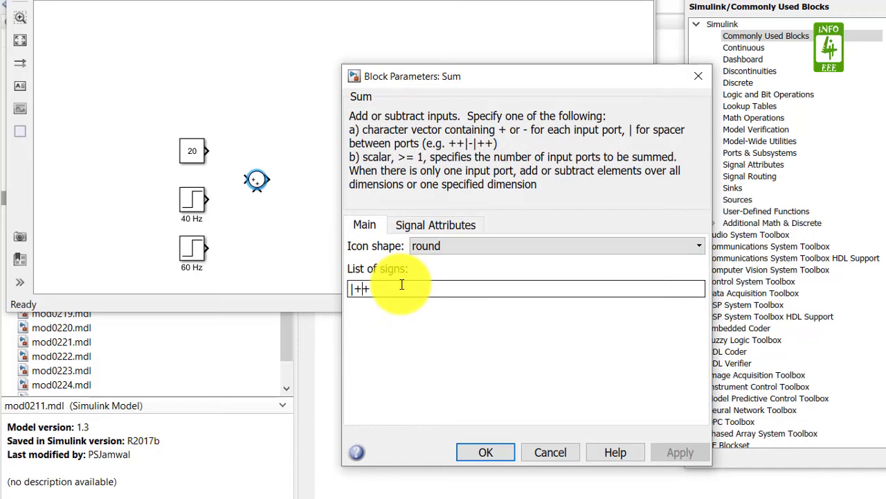
key("Delete")
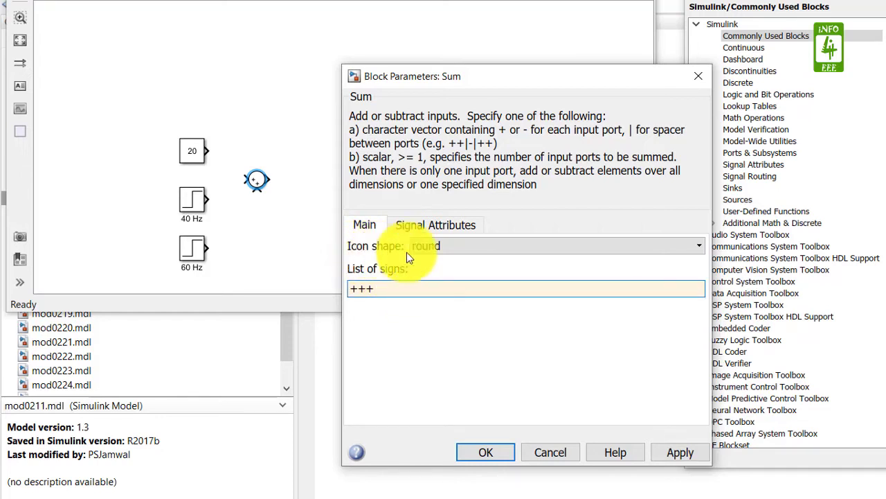
left_click(447, 249)
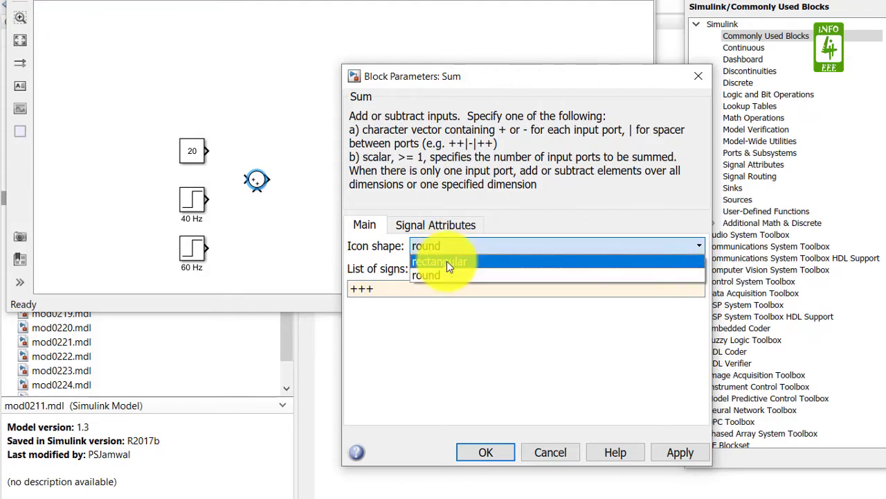
left_click(446, 261)
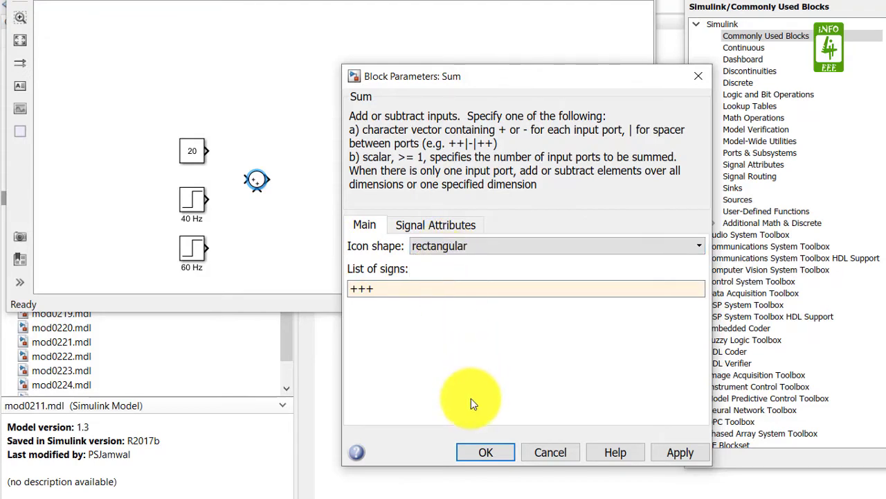
left_click(485, 451)
left_click_drag(265, 189, 266, 268)
Step: Wire 20, 40 Hz and 60 Hz into the three Sum inputs and its output to the Scope's upper input
left_click_drag(266, 173, 226, 152)
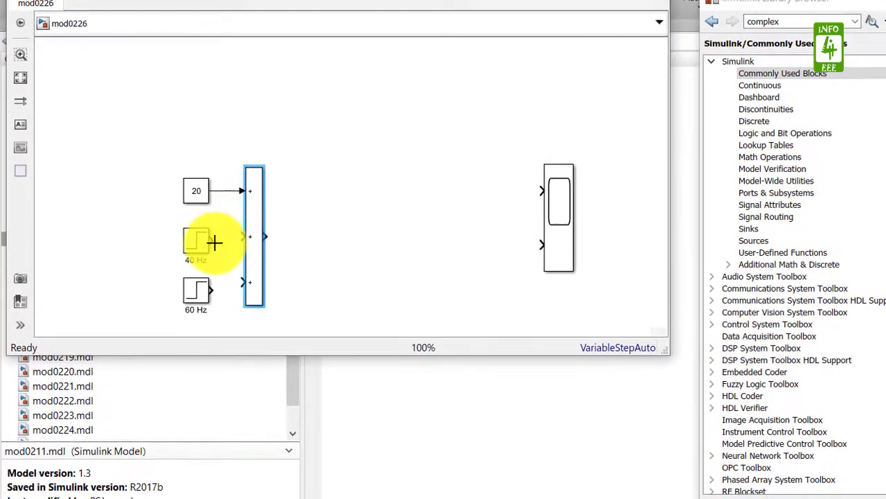
left_click_drag(214, 242, 249, 237)
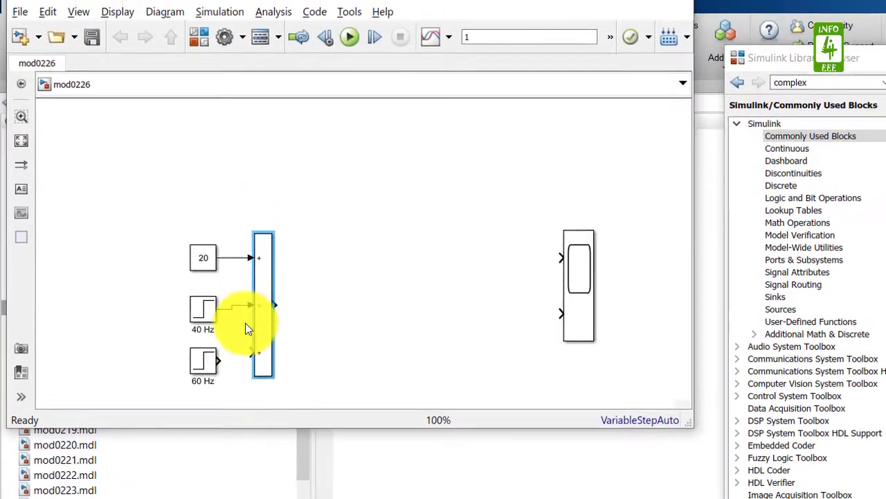
left_click_drag(212, 290, 232, 283)
left_click_drag(246, 386, 207, 386)
left_click(208, 341)
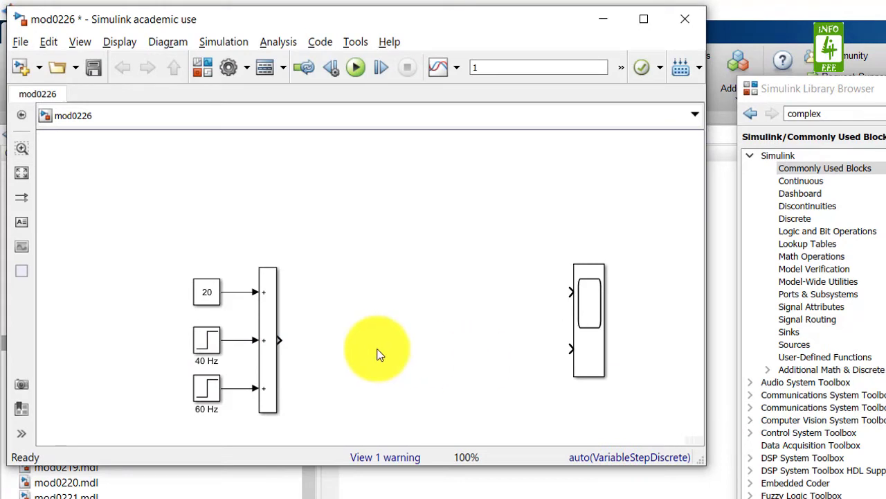
left_click_drag(281, 339, 568, 291)
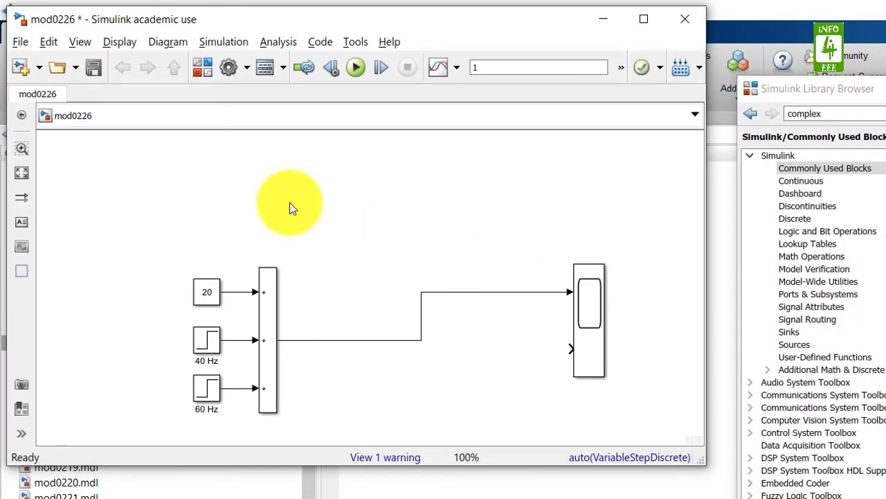
Step: Save the model and run the simulation with a 0.3 s stop time
left_click(94, 73)
left_click(520, 68)
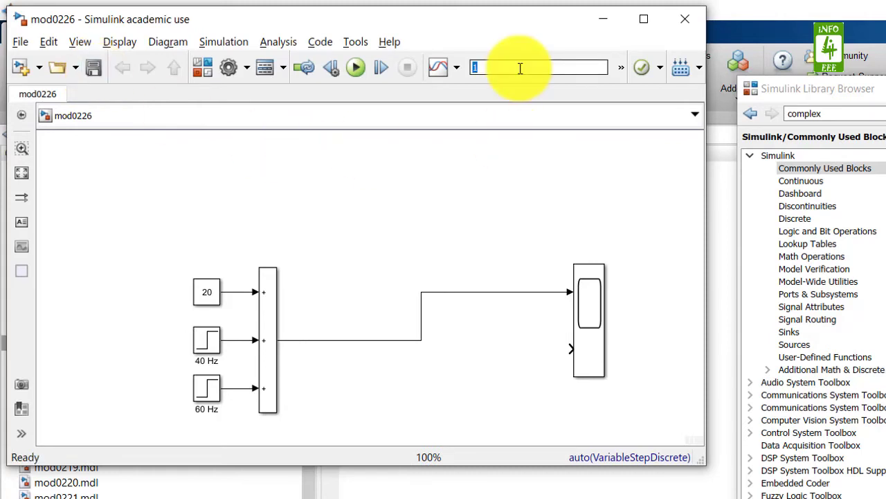
type("0.3")
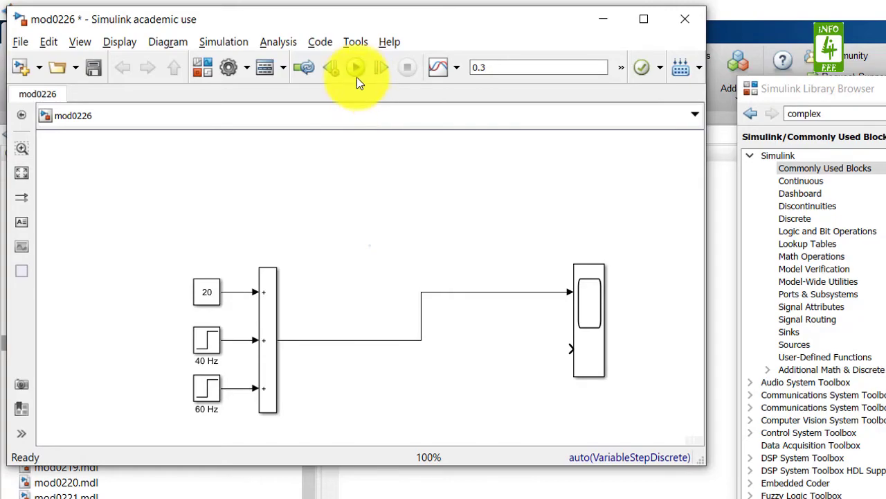
left_click(356, 72)
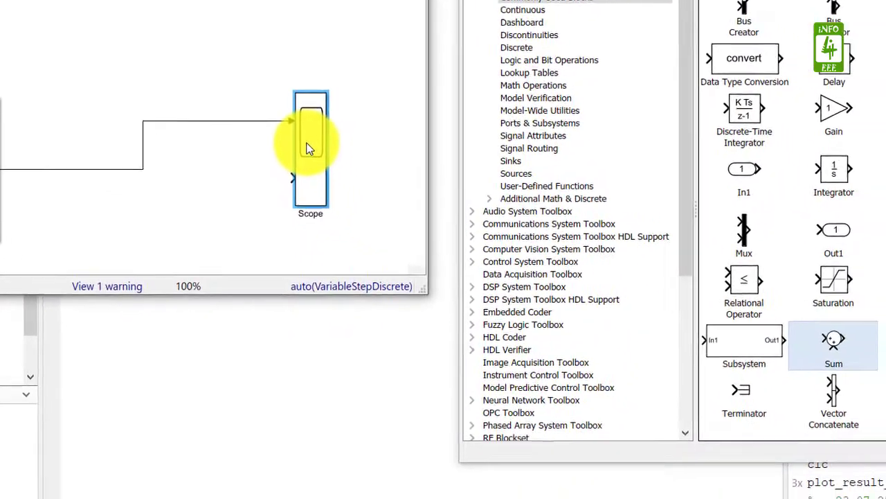
Step: Show the Scope plot with X and Y axes autoscaled to the stepped signal
double_click(394, 201)
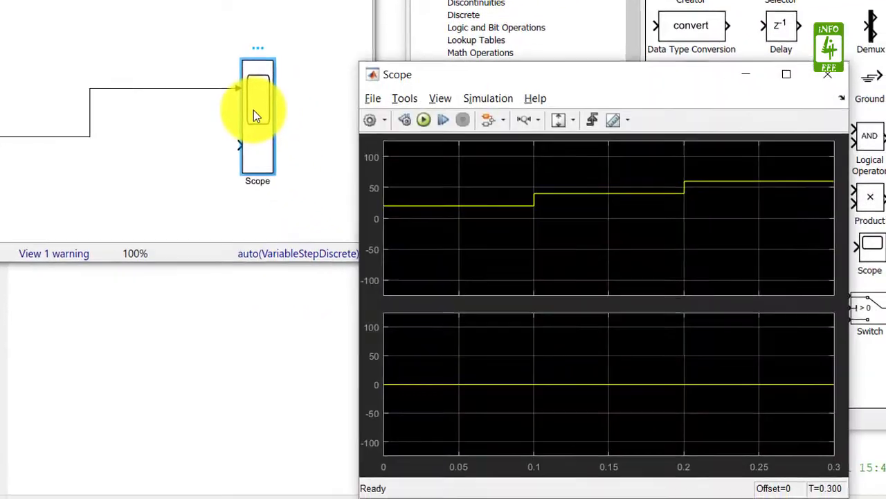
left_click(552, 107)
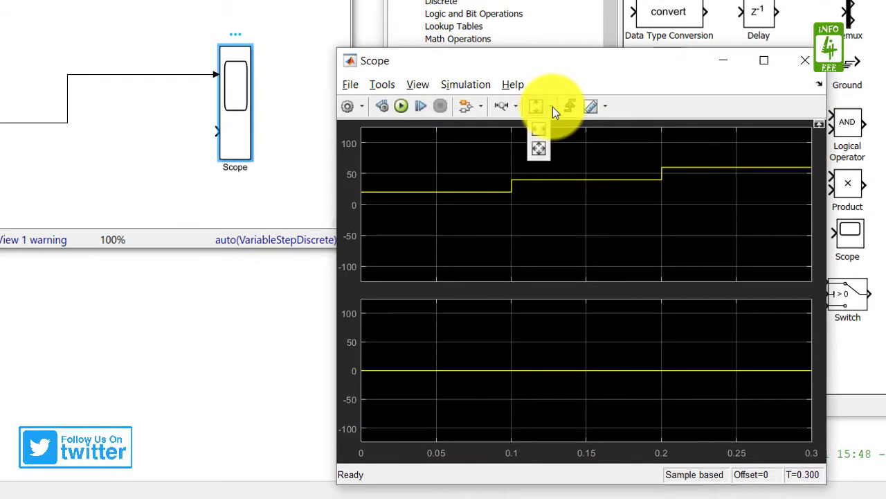
left_click(540, 148)
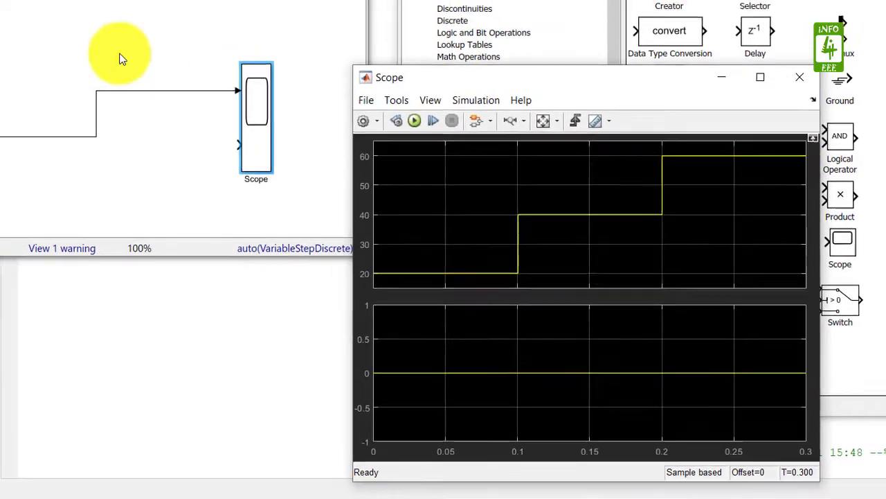
Step: Place a Clock block from the Sources library below the source blocks
left_click_drag(53, 70, 395, 271)
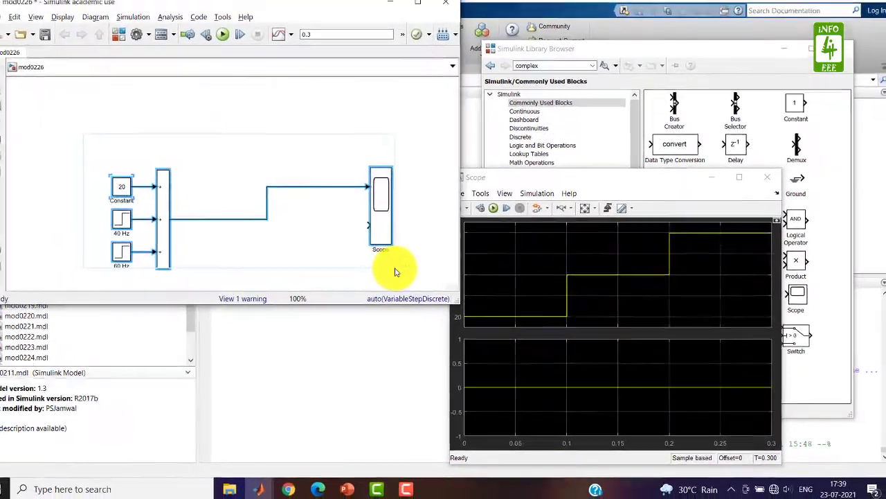
scroll(396, 273, "down", 3)
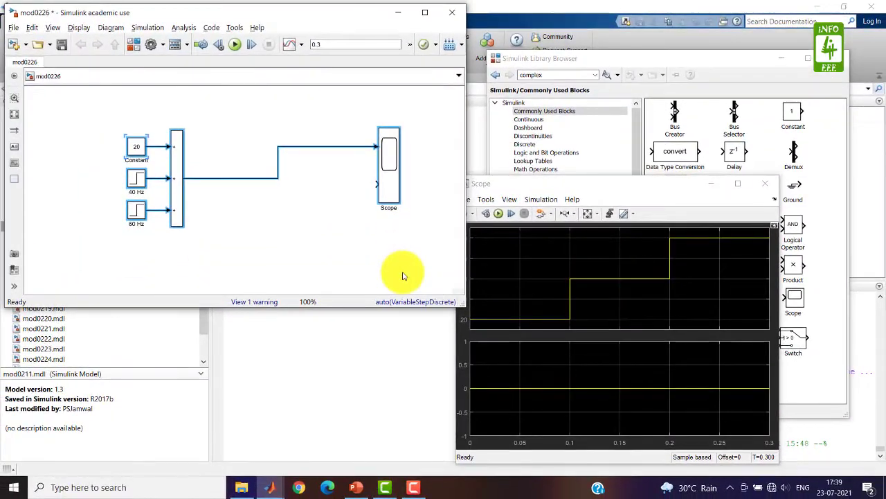
scroll(403, 275, "down", 1)
left_click(318, 223)
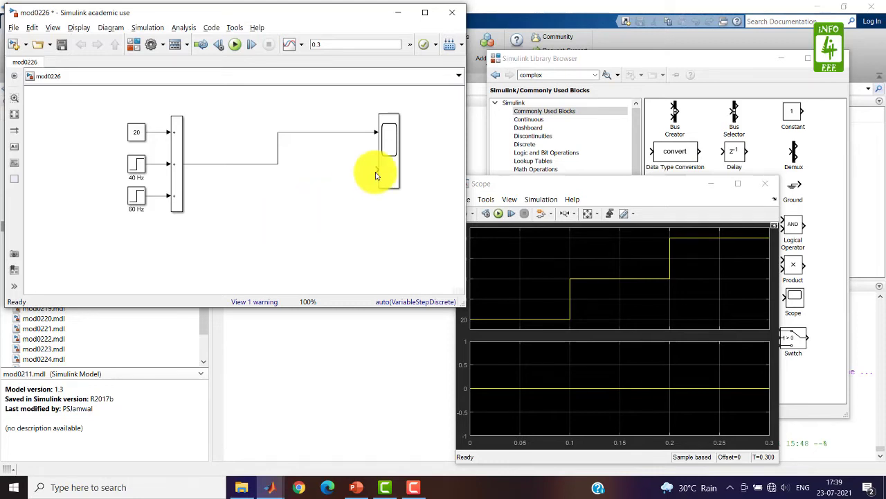
left_click(640, 61)
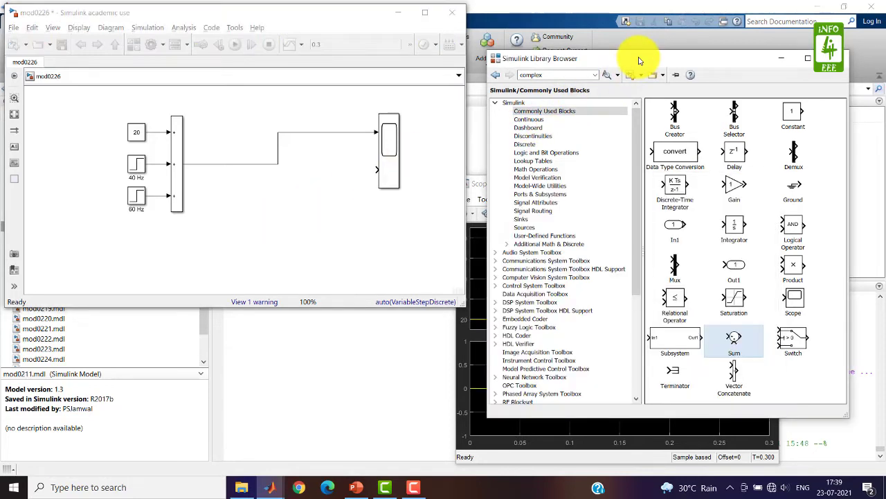
left_click(524, 227)
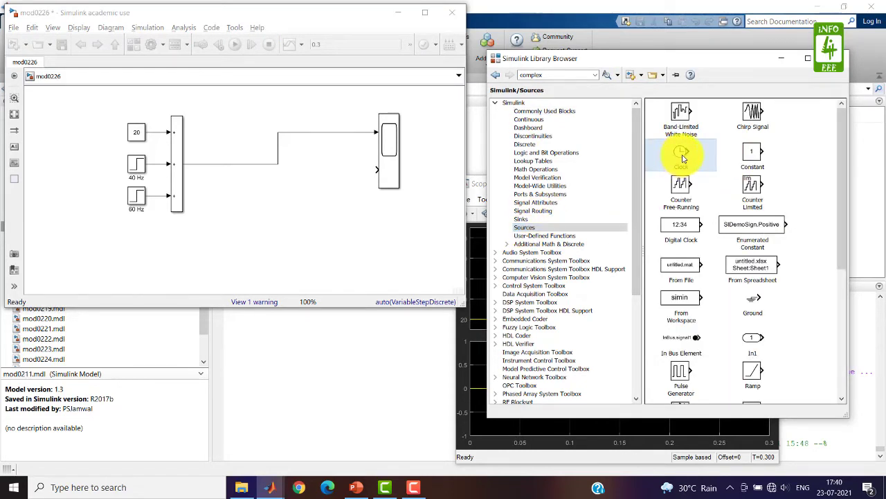
left_click_drag(683, 158, 180, 242)
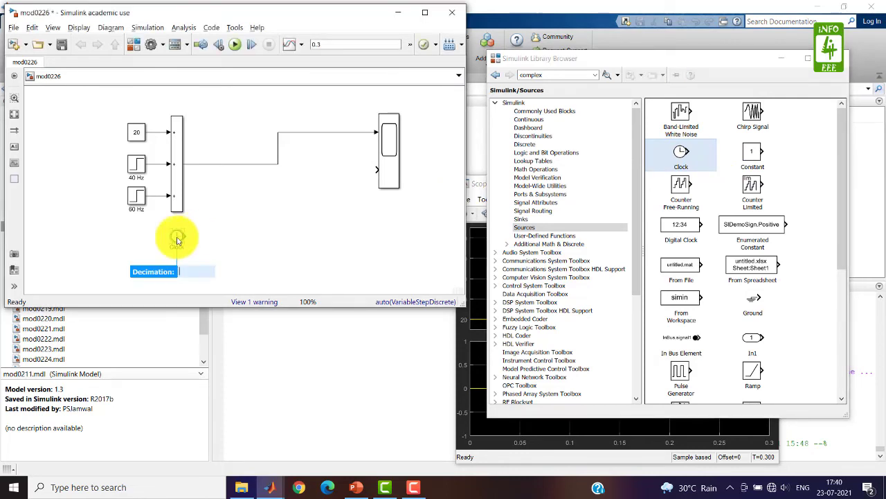
Step: Change the Clock's decimation from 10 to 1
double_click(177, 240)
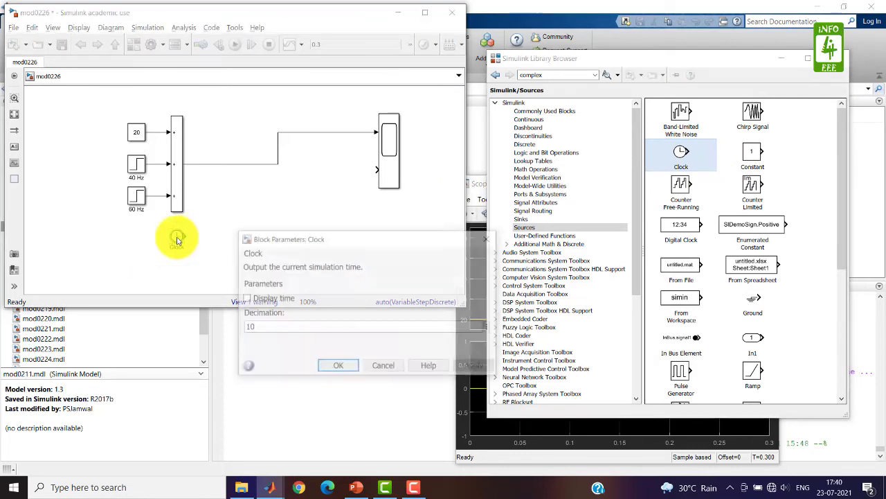
double_click(273, 325)
type("1")
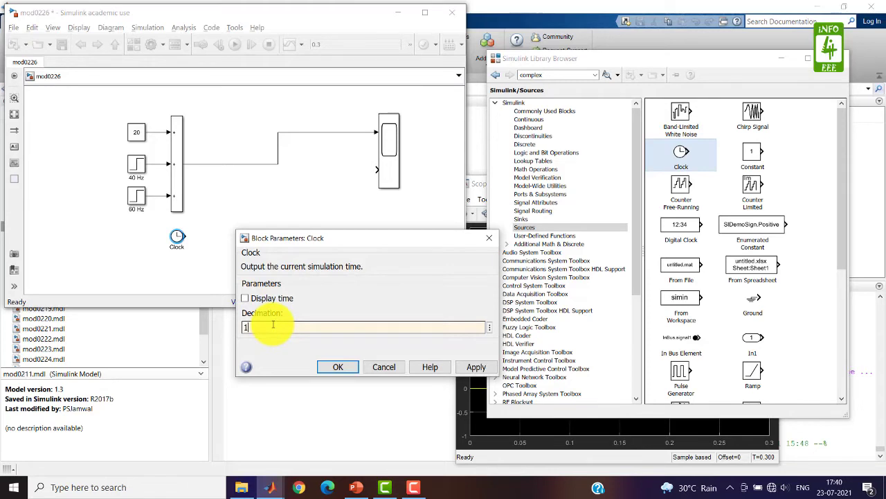
left_click(334, 367)
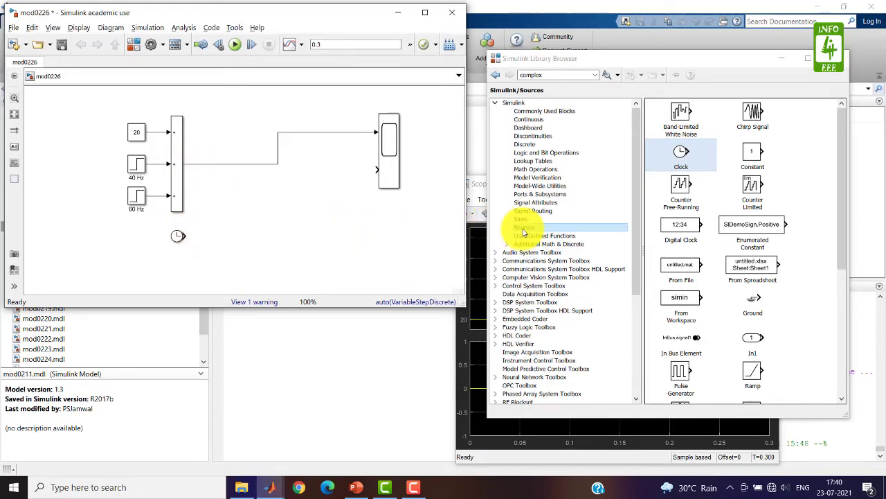
Step: Place a Mux from Signal Routing fed by a branch of the Sum output and the Clock
left_click(545, 214)
left_click(545, 214)
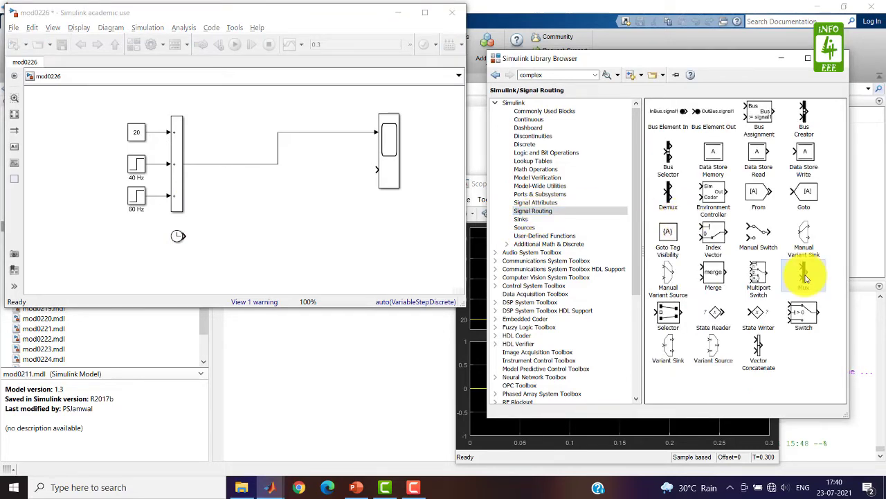
mouse_move(805, 278)
left_mouse_down()
mouse_move(407, 229)
mouse_move(235, 225)
mouse_move(205, 201)
mouse_move(198, 164)
left_mouse_up()
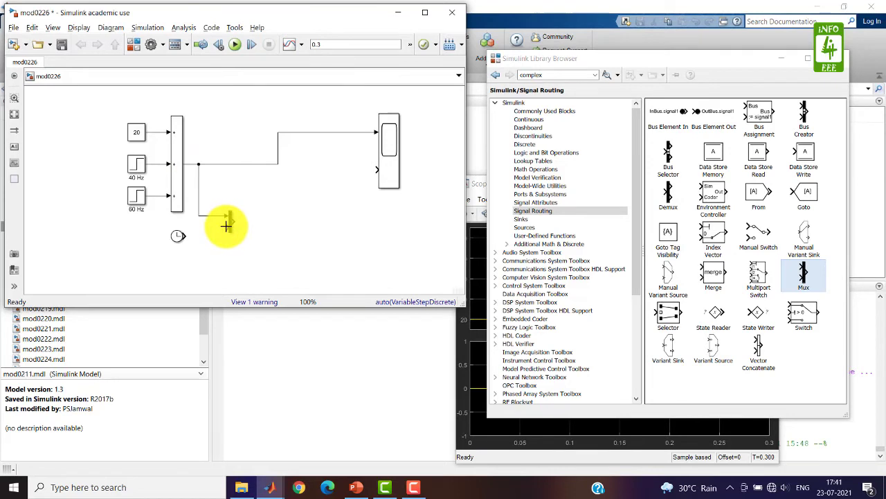
mouse_move(226, 225)
left_mouse_down()
mouse_move(187, 233)
mouse_move(194, 182)
mouse_move(183, 234)
mouse_move(212, 221)
mouse_move(231, 229)
left_mouse_up()
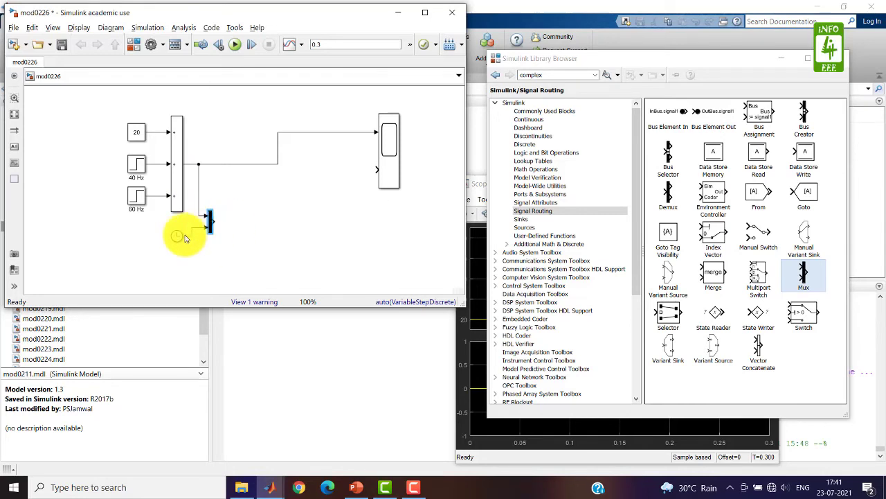
left_click(179, 236)
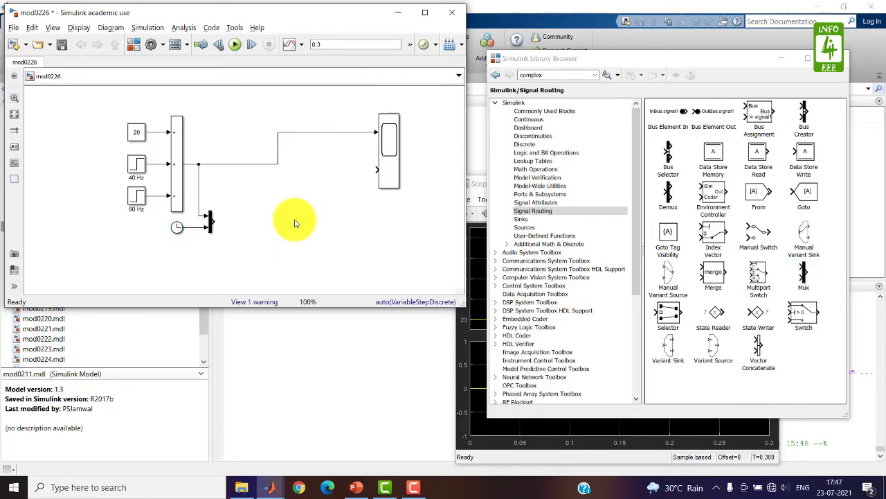
Step: Place an Fcn block from User-Defined Functions to the right of the Mux
left_click(540, 236)
left_click(680, 124)
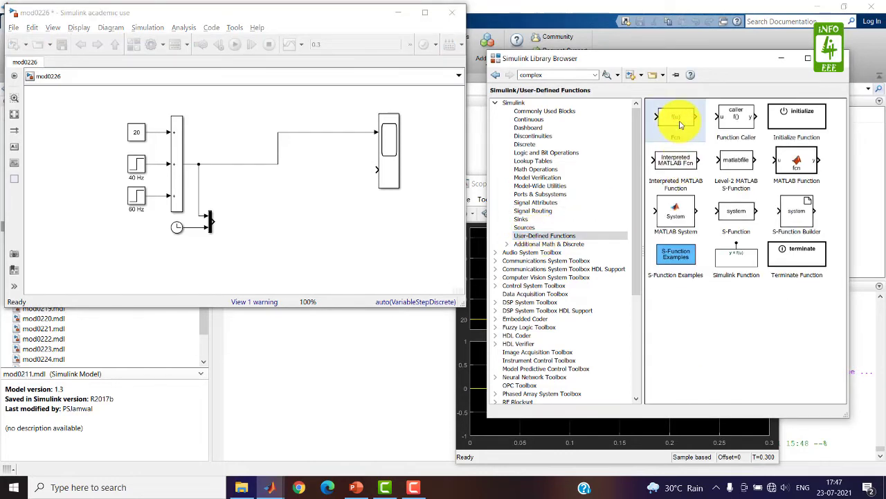
left_click_drag(680, 123, 257, 227)
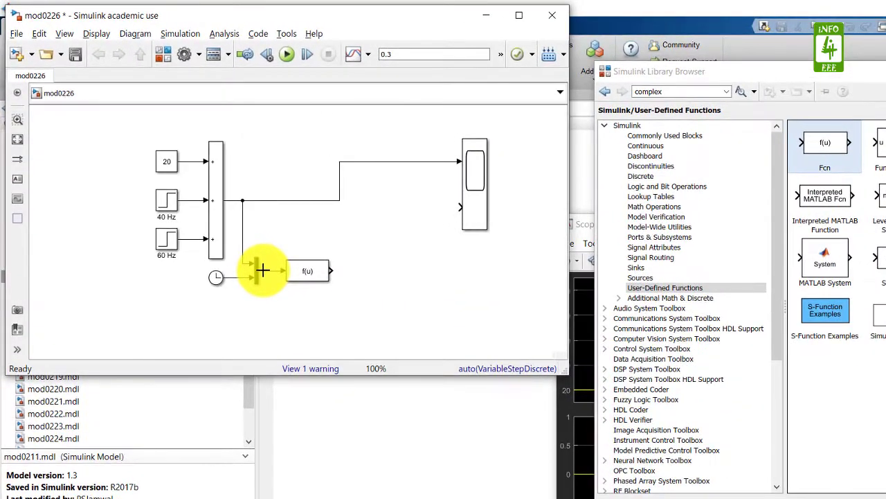
left_click(302, 277)
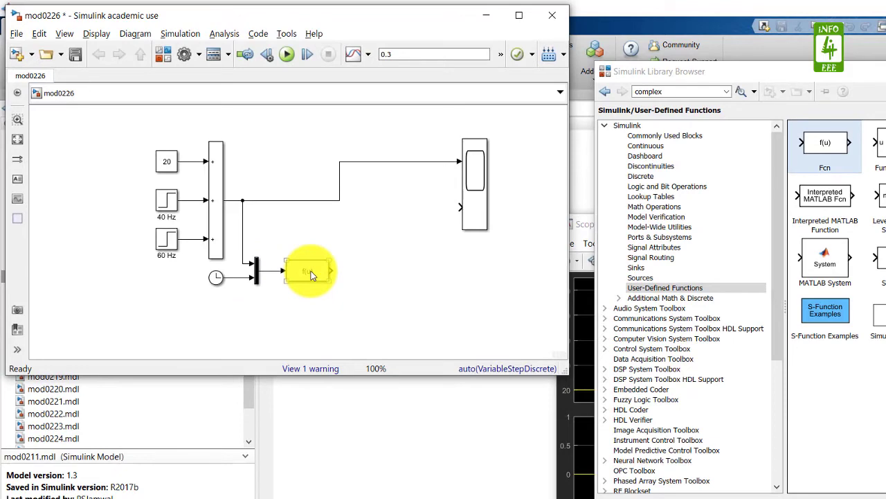
Step: Set the Fcn block's expression to sin(2*pi*u(1)*u(2))
double_click(311, 270)
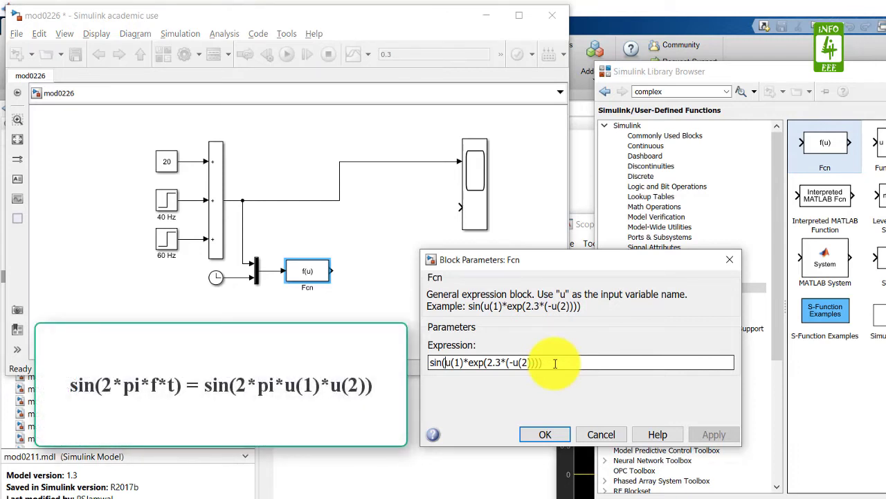
type("2")
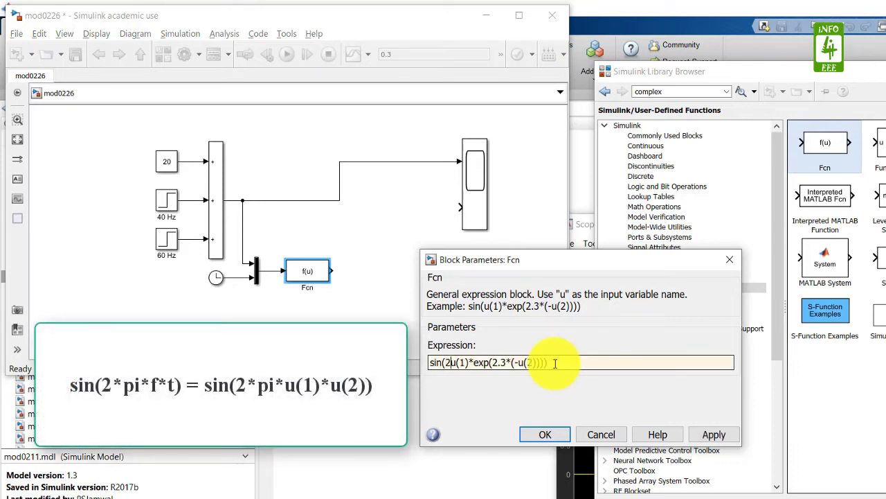
type("*")
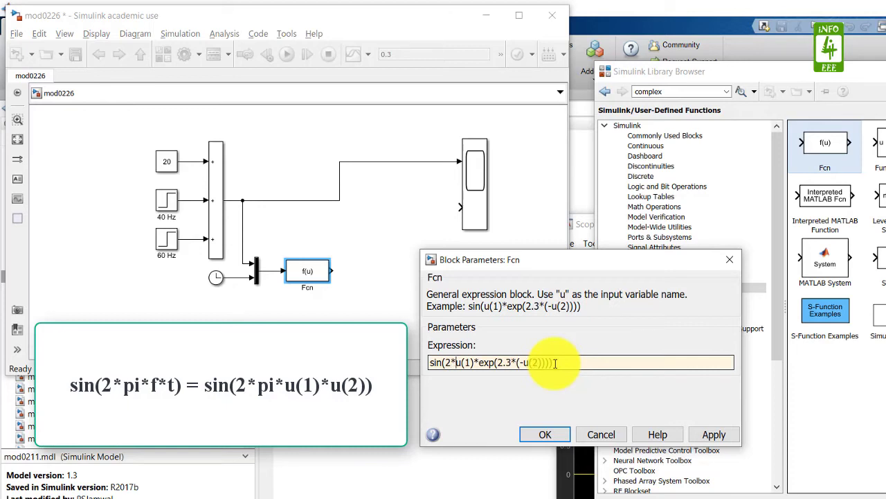
type("p")
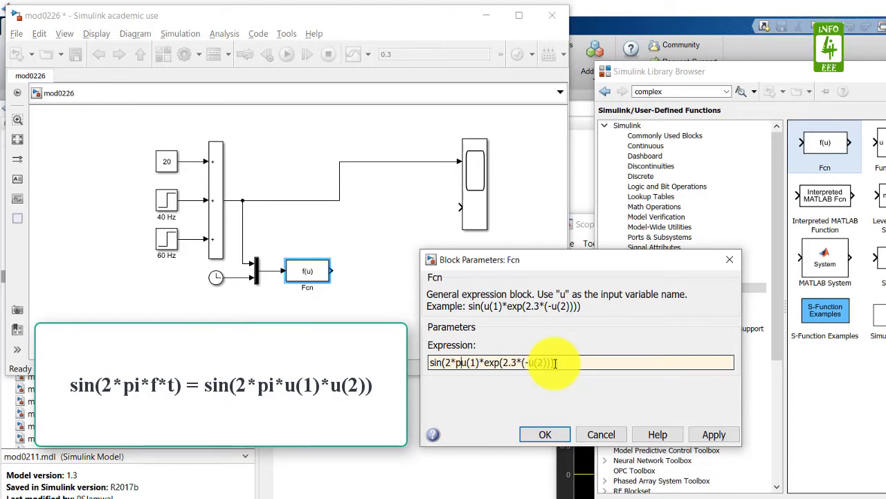
type("i*")
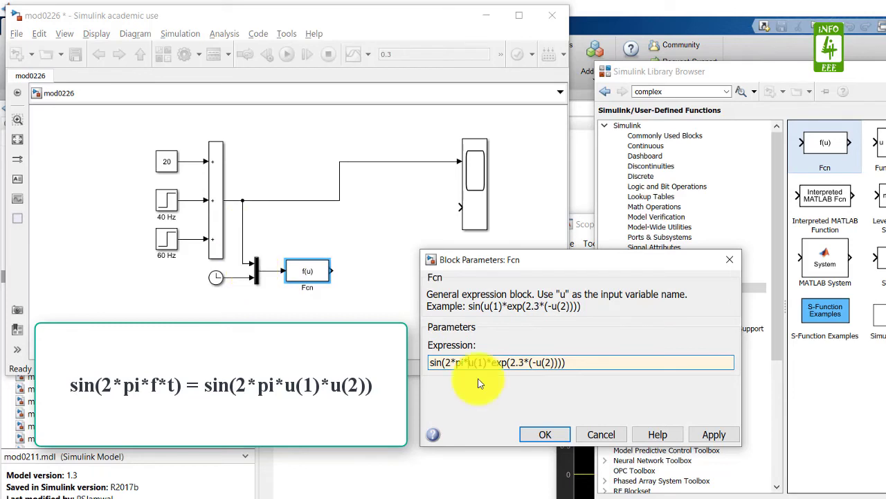
key("shift+Right")
key("shift+Right")
key("shift+Right")
key("shift+Right")
key("Right")
key("shift+Right")
key("shift+Right")
key("shift+Right")
key("shift+Right")
key("shift+Right")
key("shift+Right")
key("shift+Right")
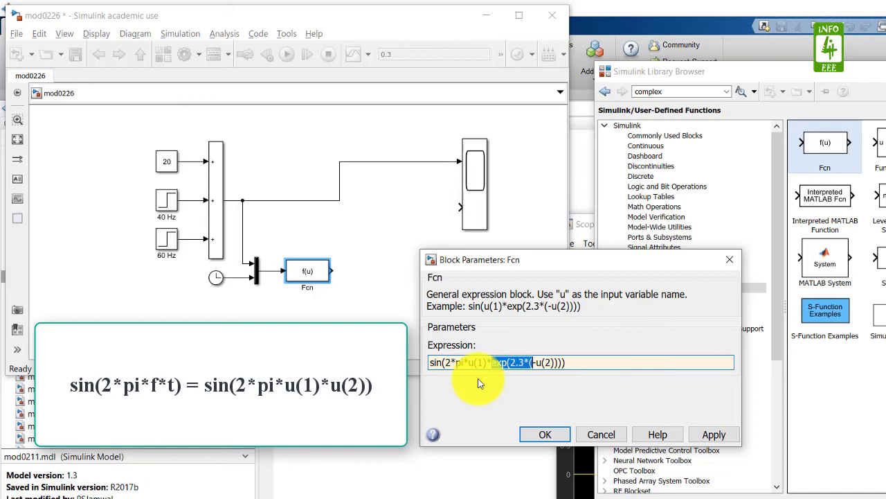
key("Delete")
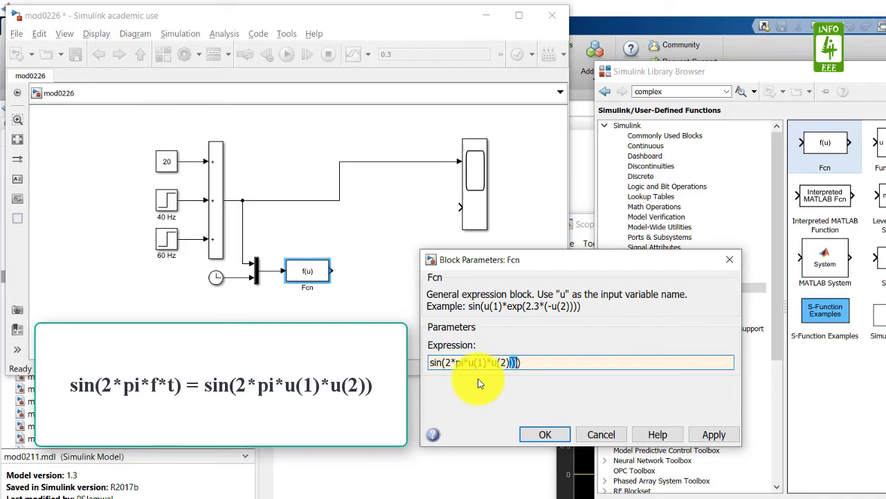
key("Delete")
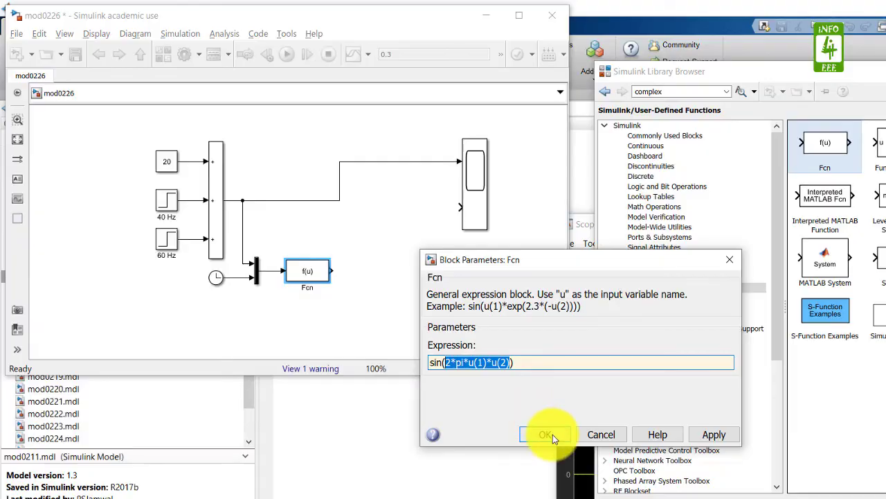
left_click(553, 434)
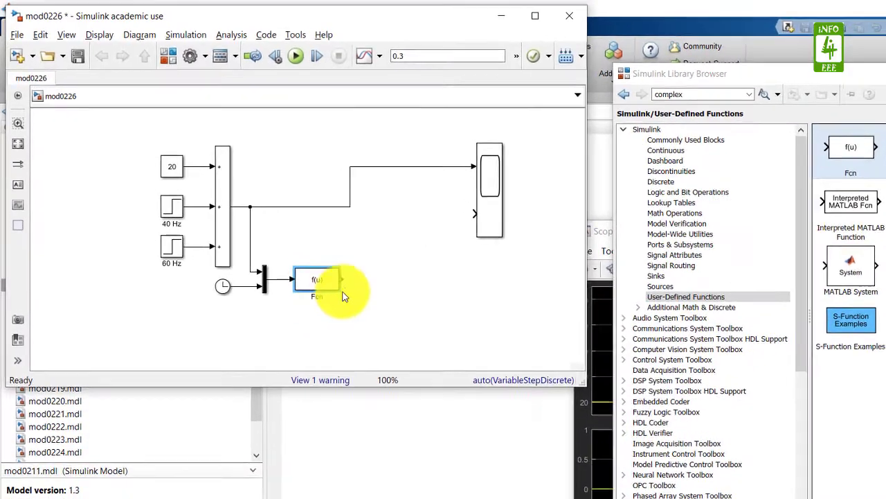
Step: Wire the Fcn output to the Scope's second input and widen the Fcn block so its expression shows
left_click_drag(342, 279, 443, 244)
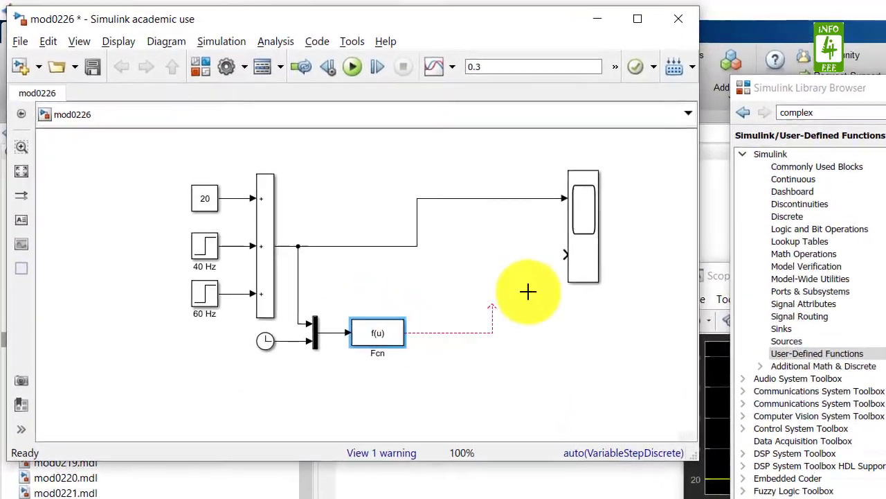
left_click_drag(527, 291, 563, 253)
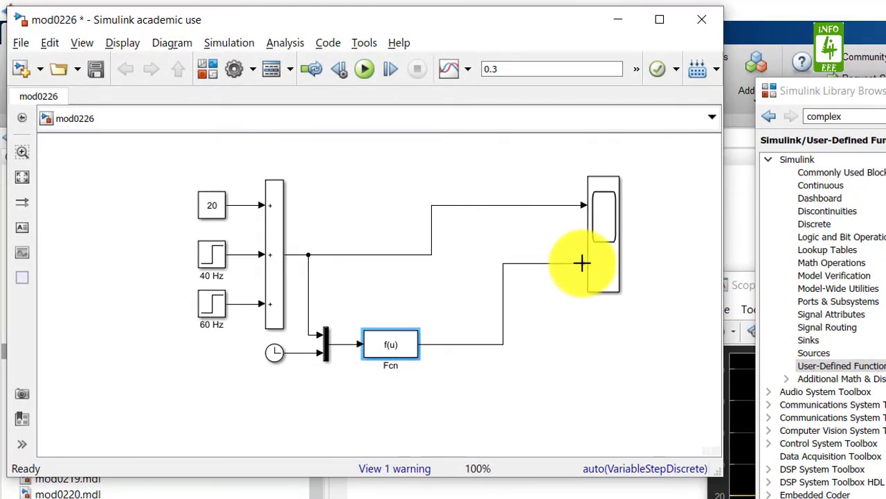
left_click(393, 347)
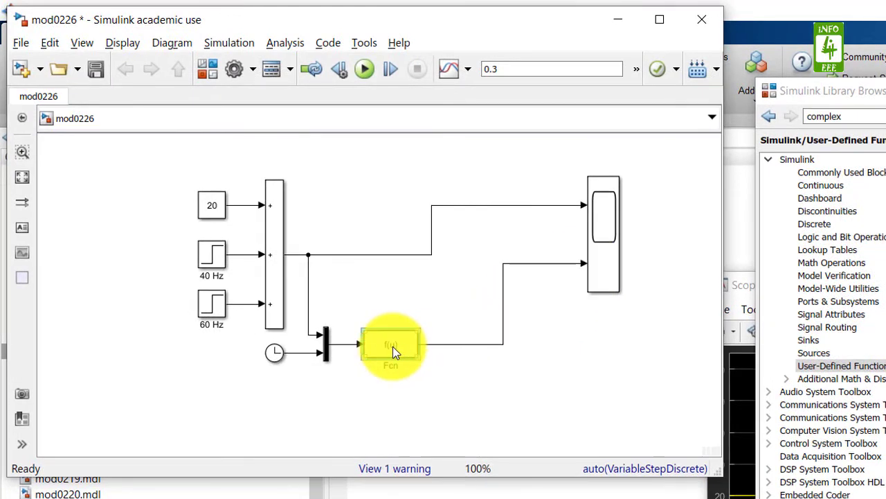
left_click_drag(418, 355, 456, 356)
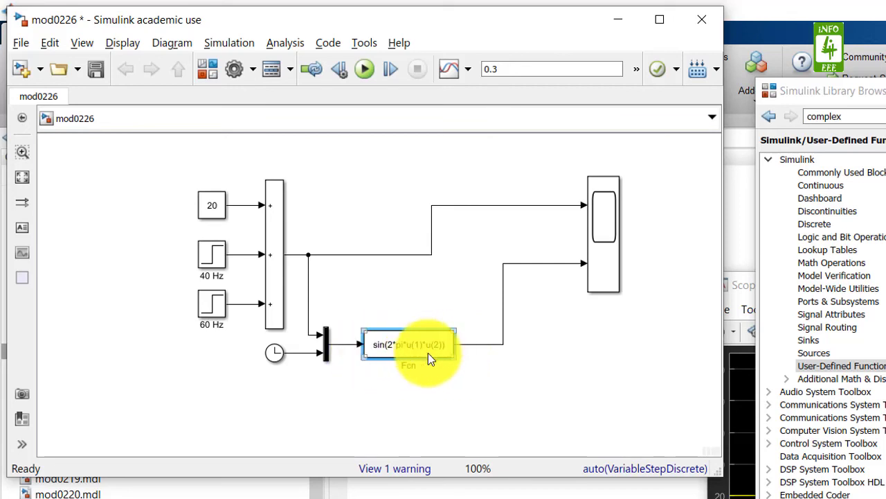
left_click(469, 367)
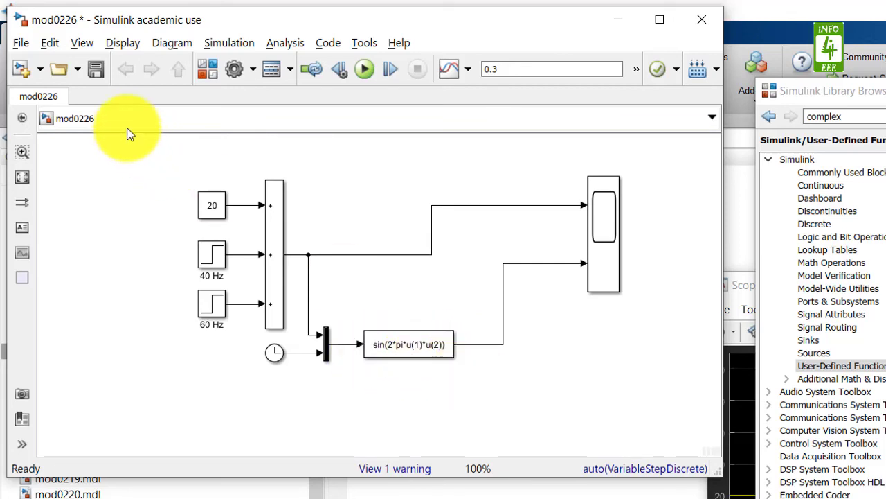
Step: Save and run mod0226, then view the 20/40/60 staircase and accelerating sine on the Scope
left_click(96, 69)
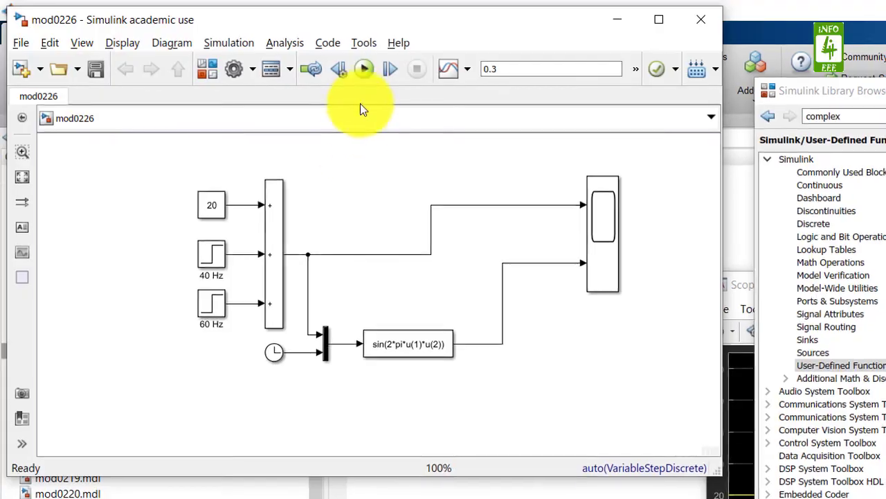
left_click(364, 68)
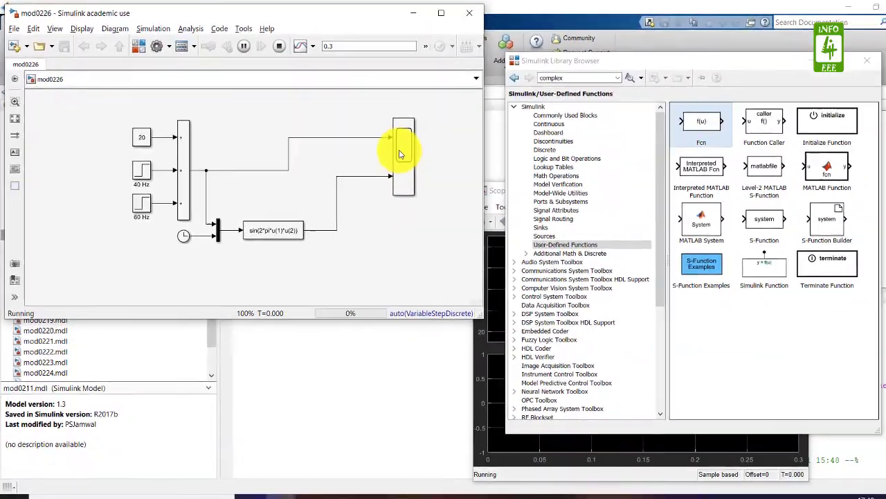
double_click(494, 192)
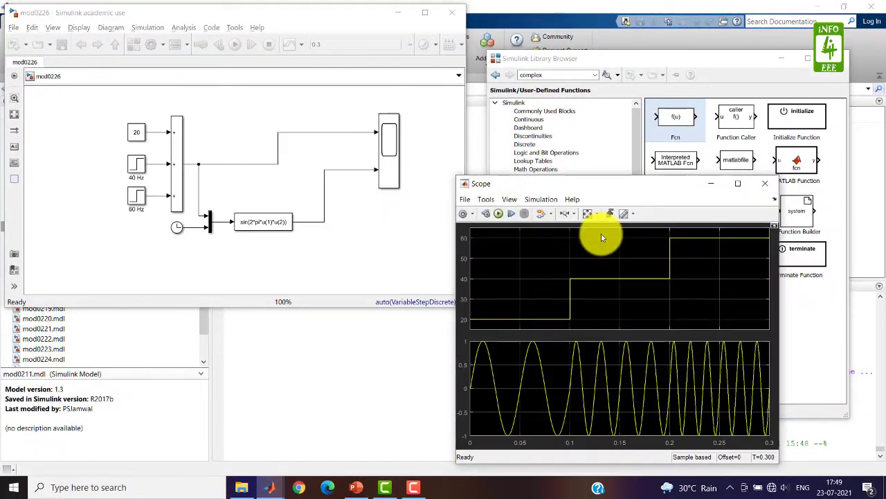